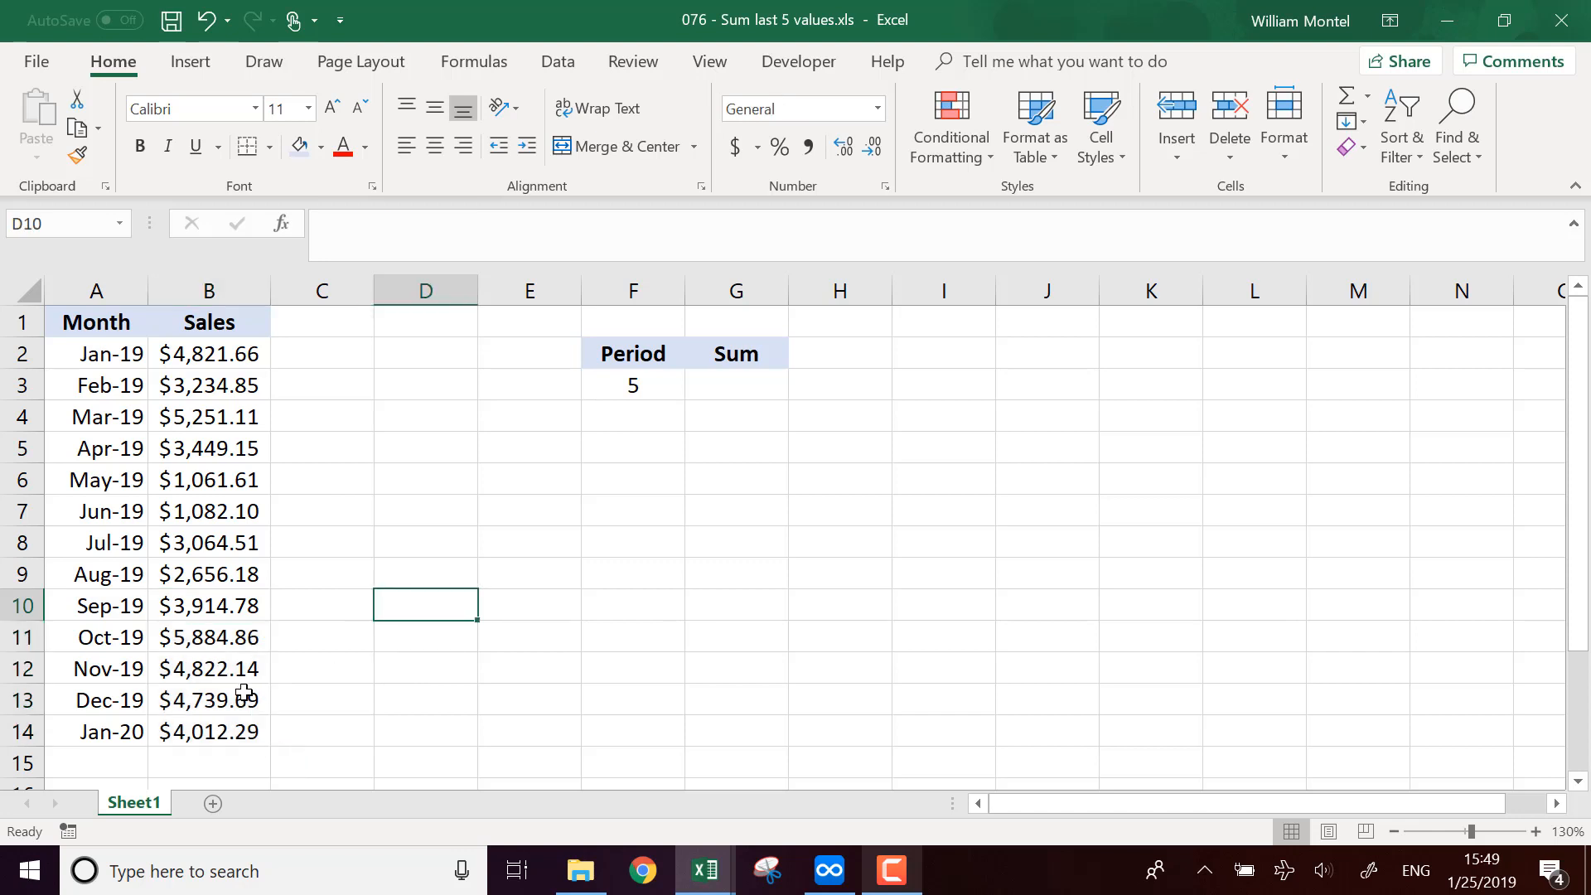
Step: Select the sales data and the last few sales values in column B to examine their totals
{"action": "left_click_drag", "start_coordinate": [232, 668], "coordinate": [232, 721]}
{"action": "left_click", "coordinate": [448, 482]}
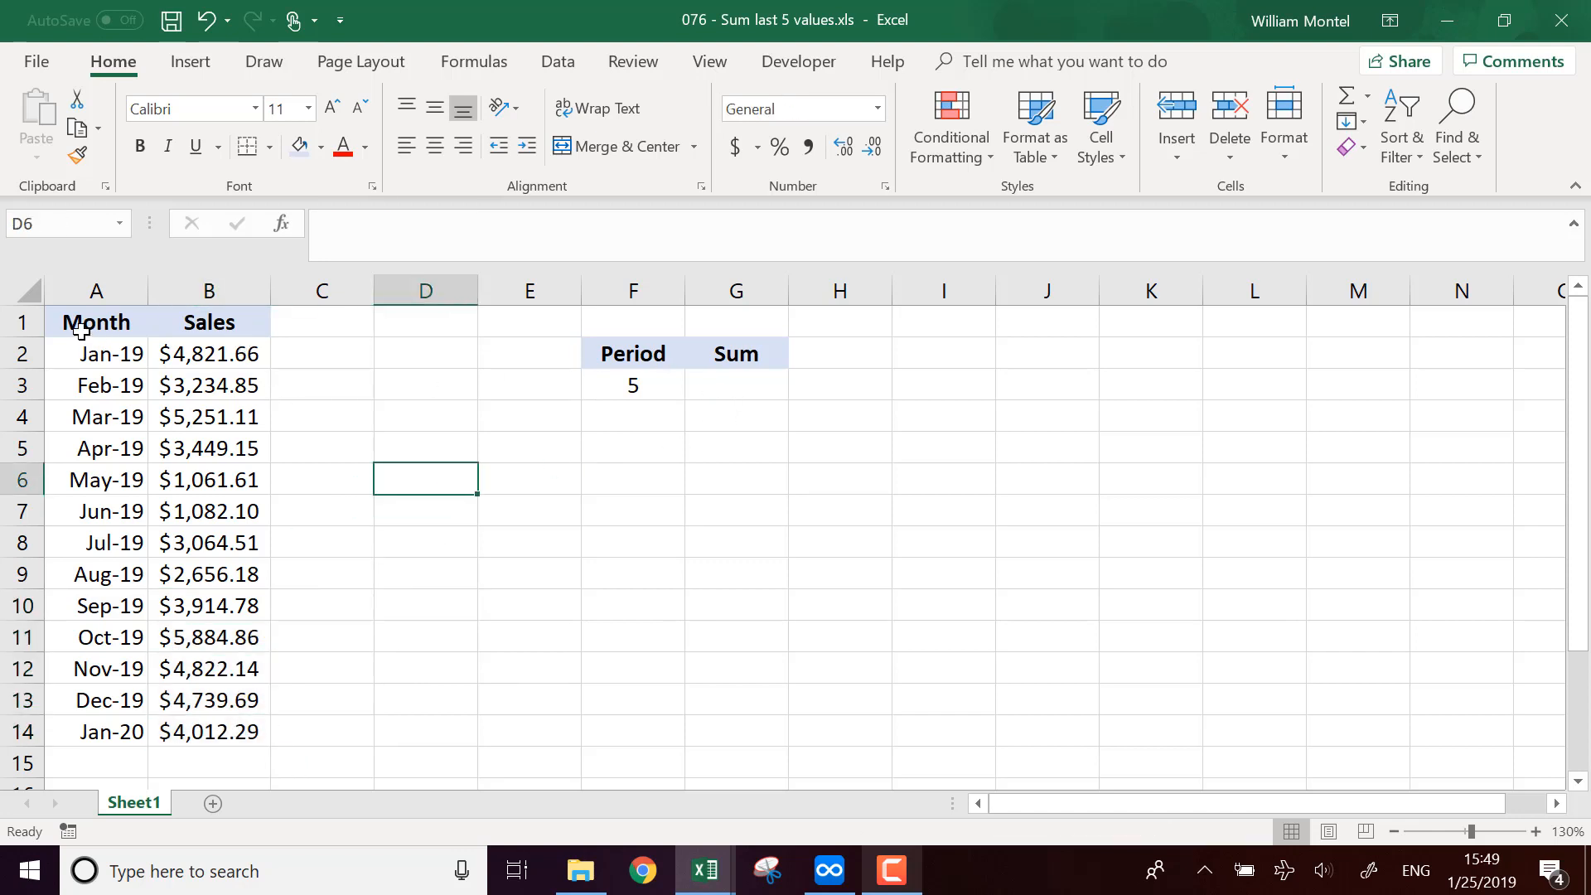
{"action": "left_click_drag", "start_coordinate": [79, 322], "coordinate": [242, 736]}
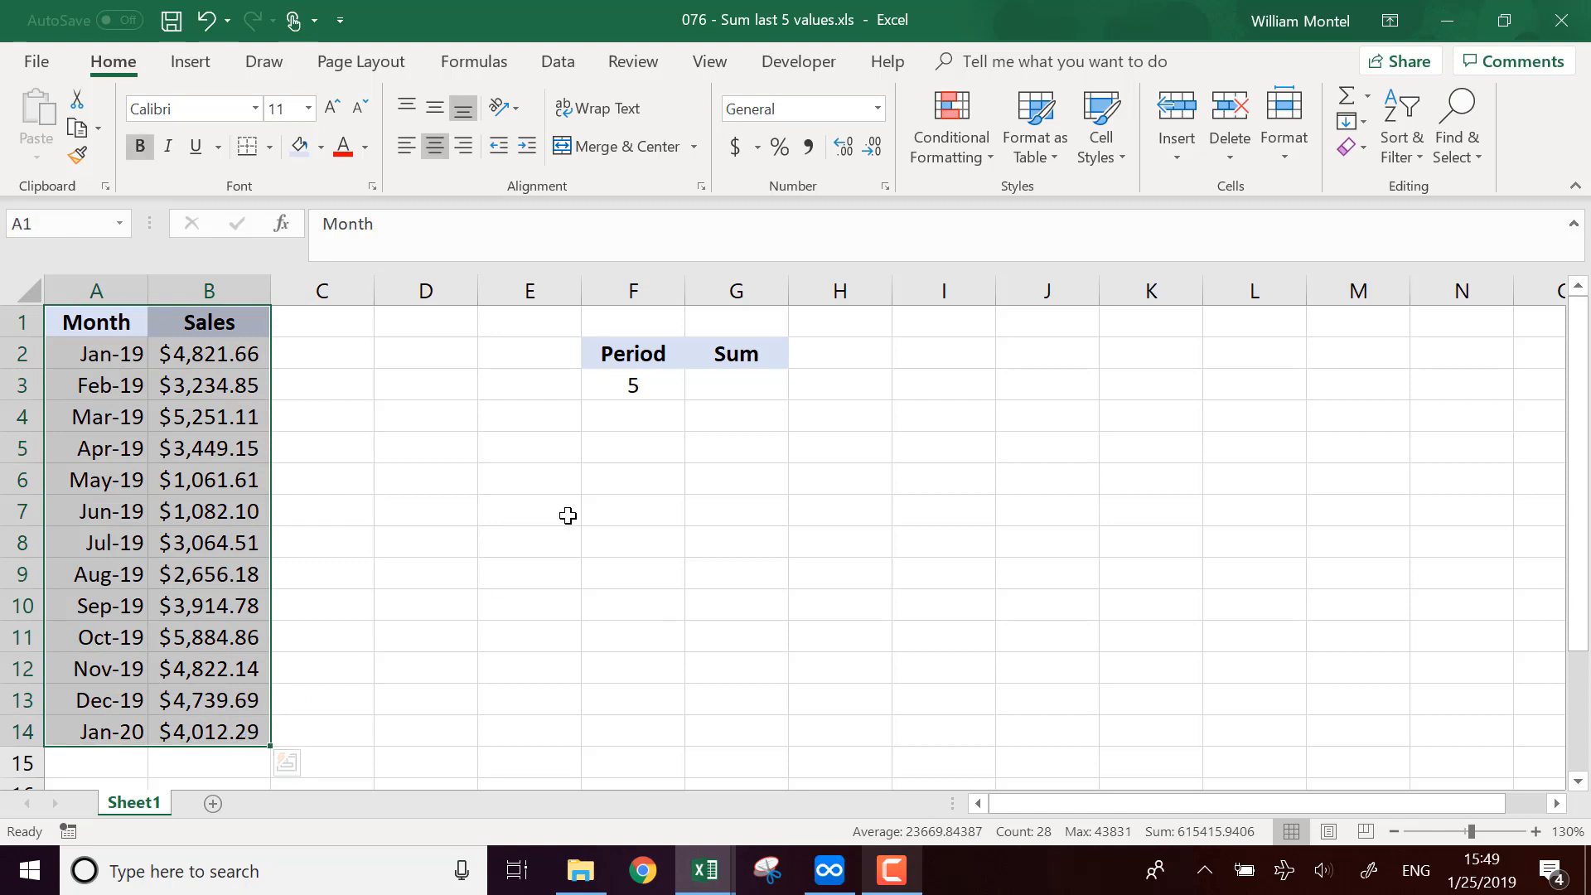
{"action": "left_click", "coordinate": [129, 355]}
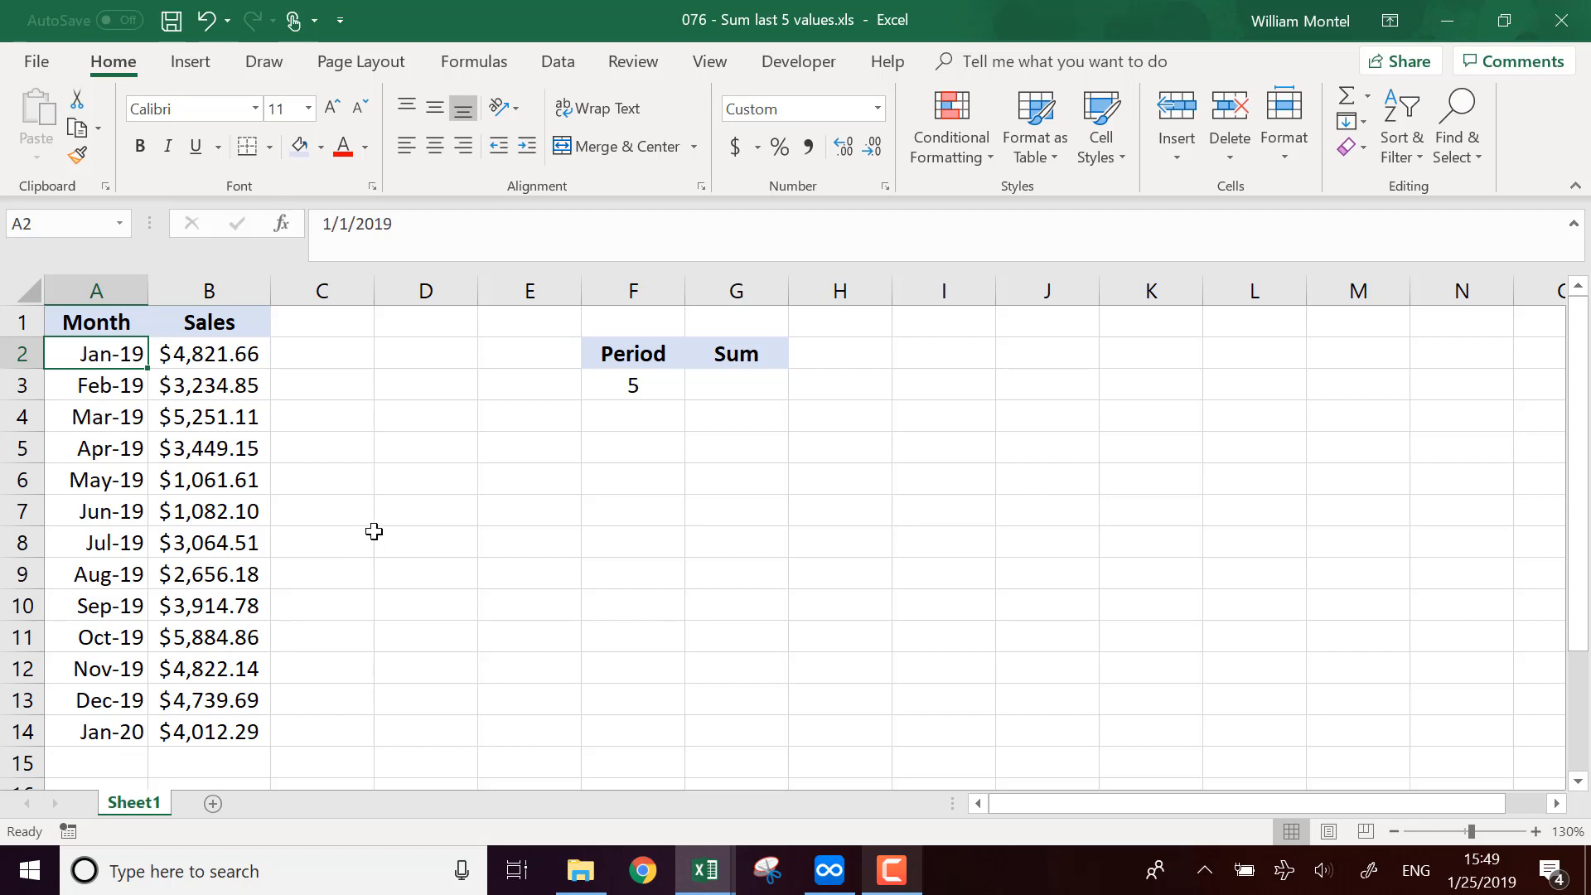
{"action": "left_click_drag", "start_coordinate": [228, 733], "coordinate": [215, 663]}
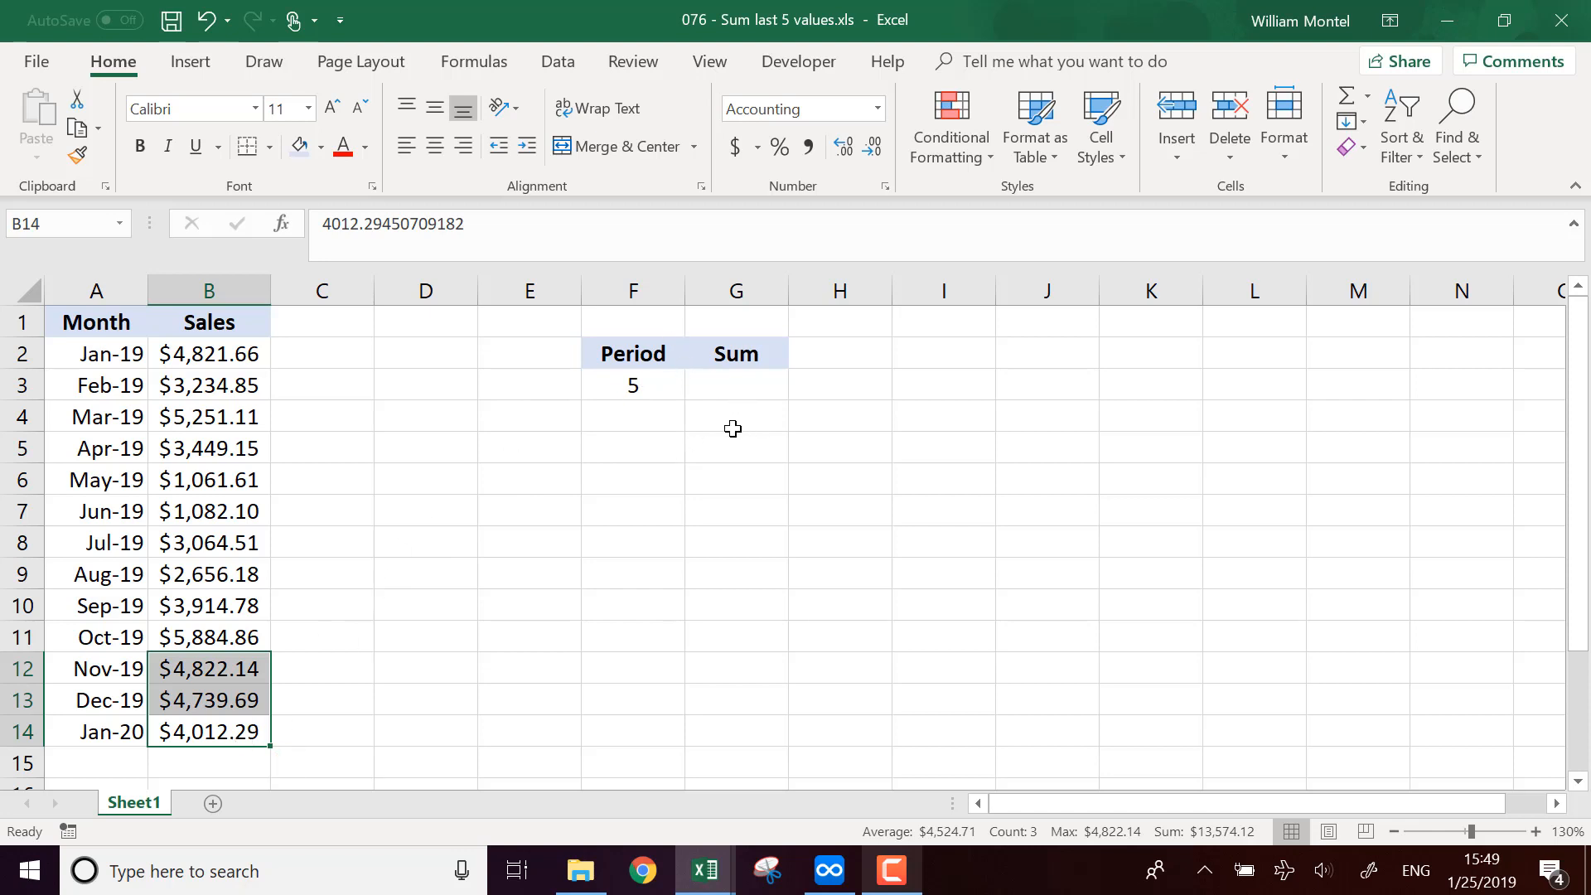
{"action": "left_click", "coordinate": [762, 385]}
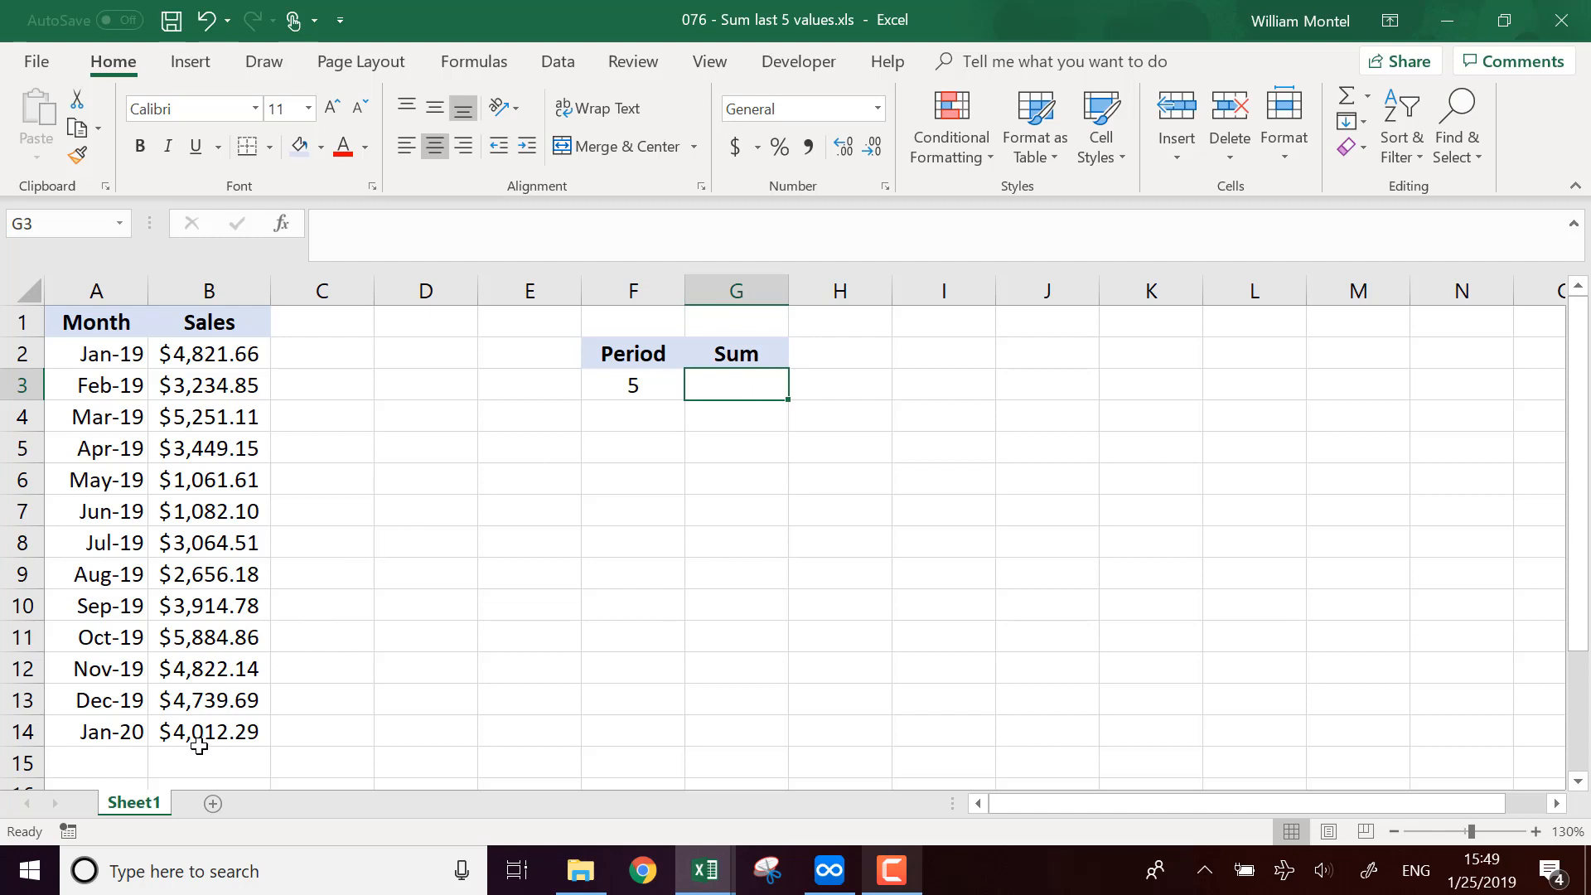
{"action": "left_click_drag", "start_coordinate": [199, 740], "coordinate": [244, 592]}
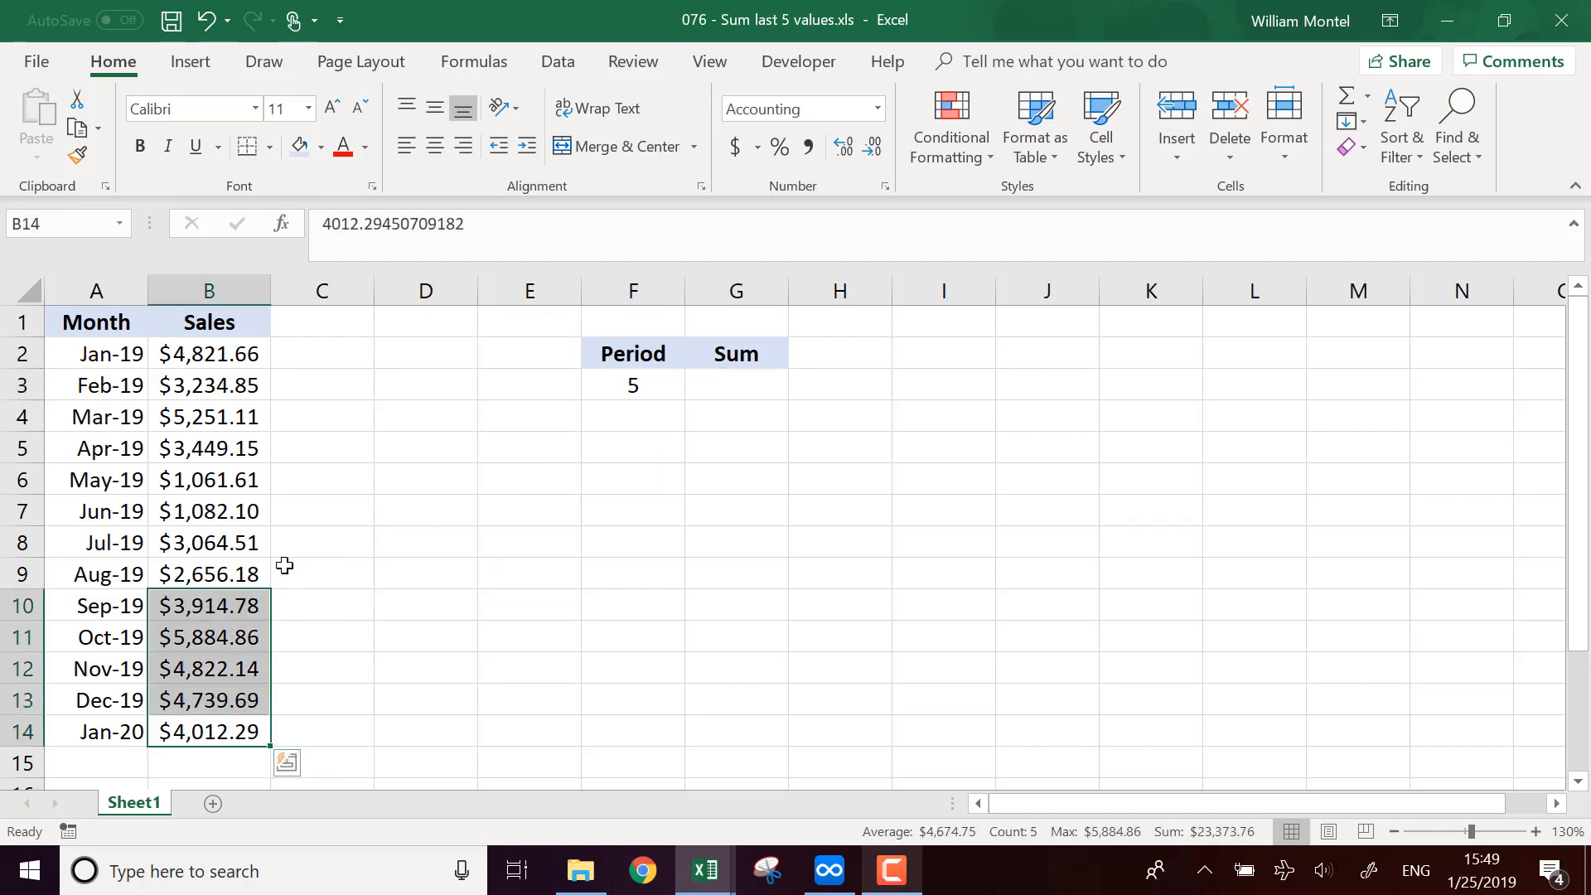
{"action": "left_click", "coordinate": [750, 389]}
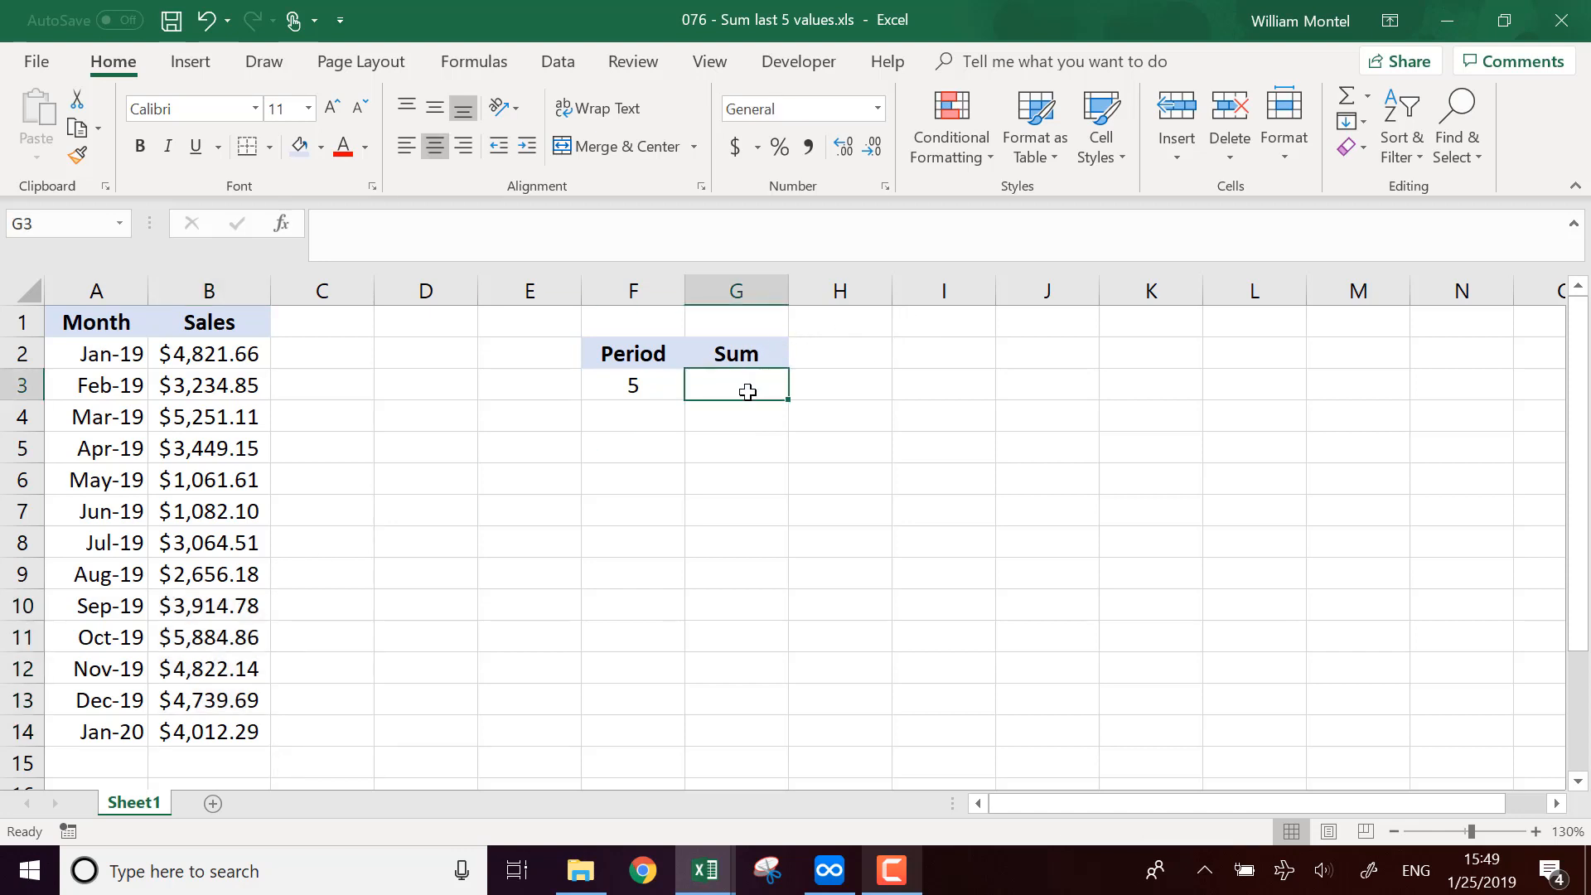
Step: In G3, start an OFFSET formula with reference B1 and rows argument COUNT(B:B)
{"action": "type", "text": "=off"}
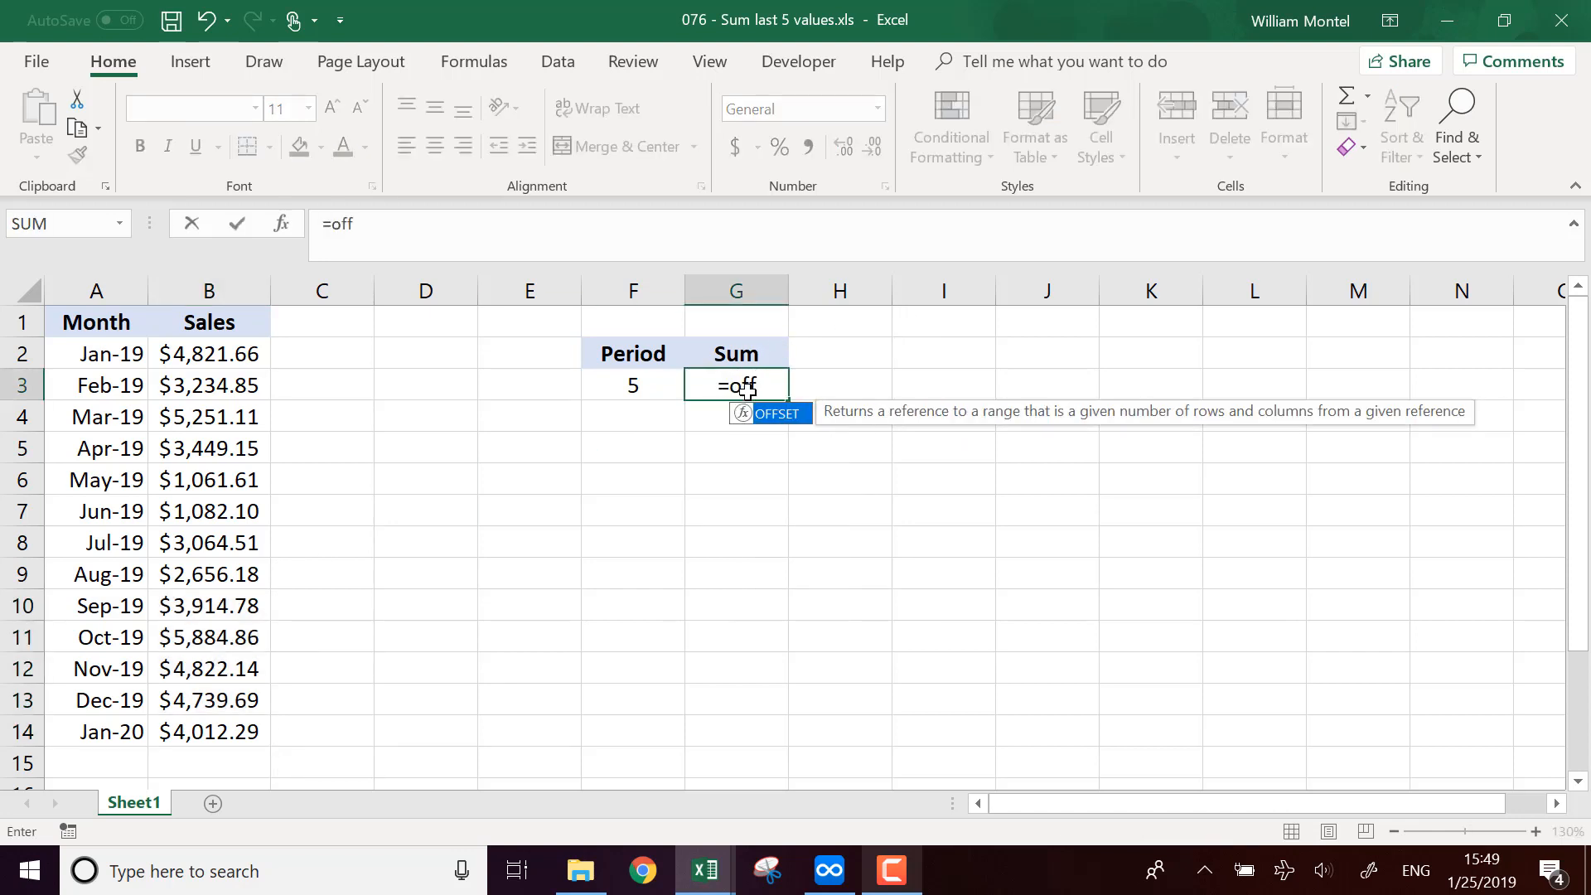
{"action": "key", "text": "Tab"}
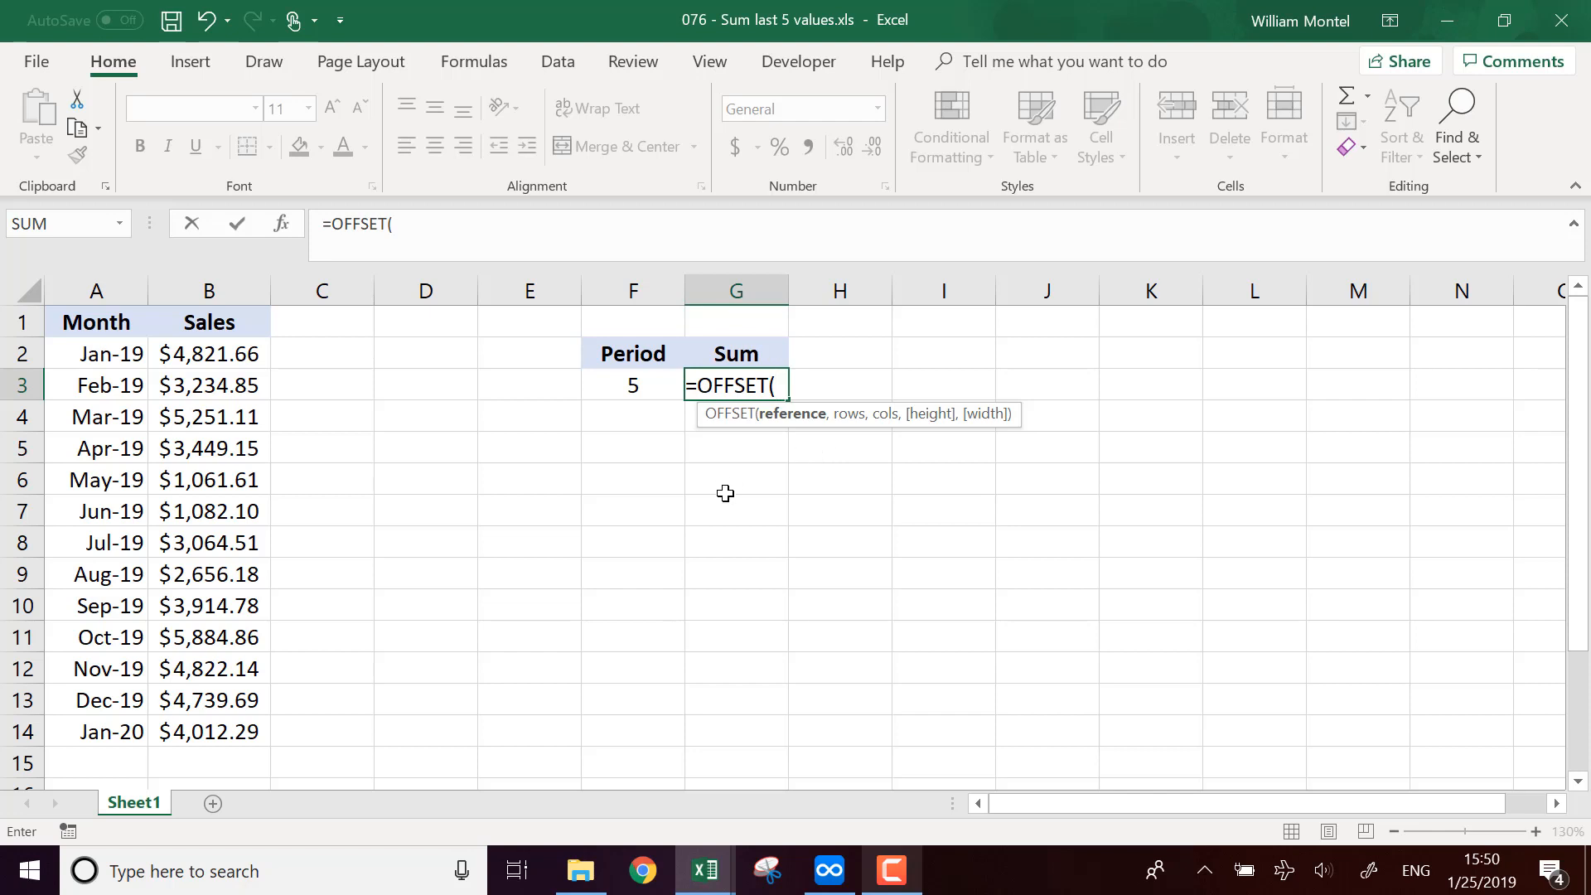
{"action": "left_click", "coordinate": [225, 315]}
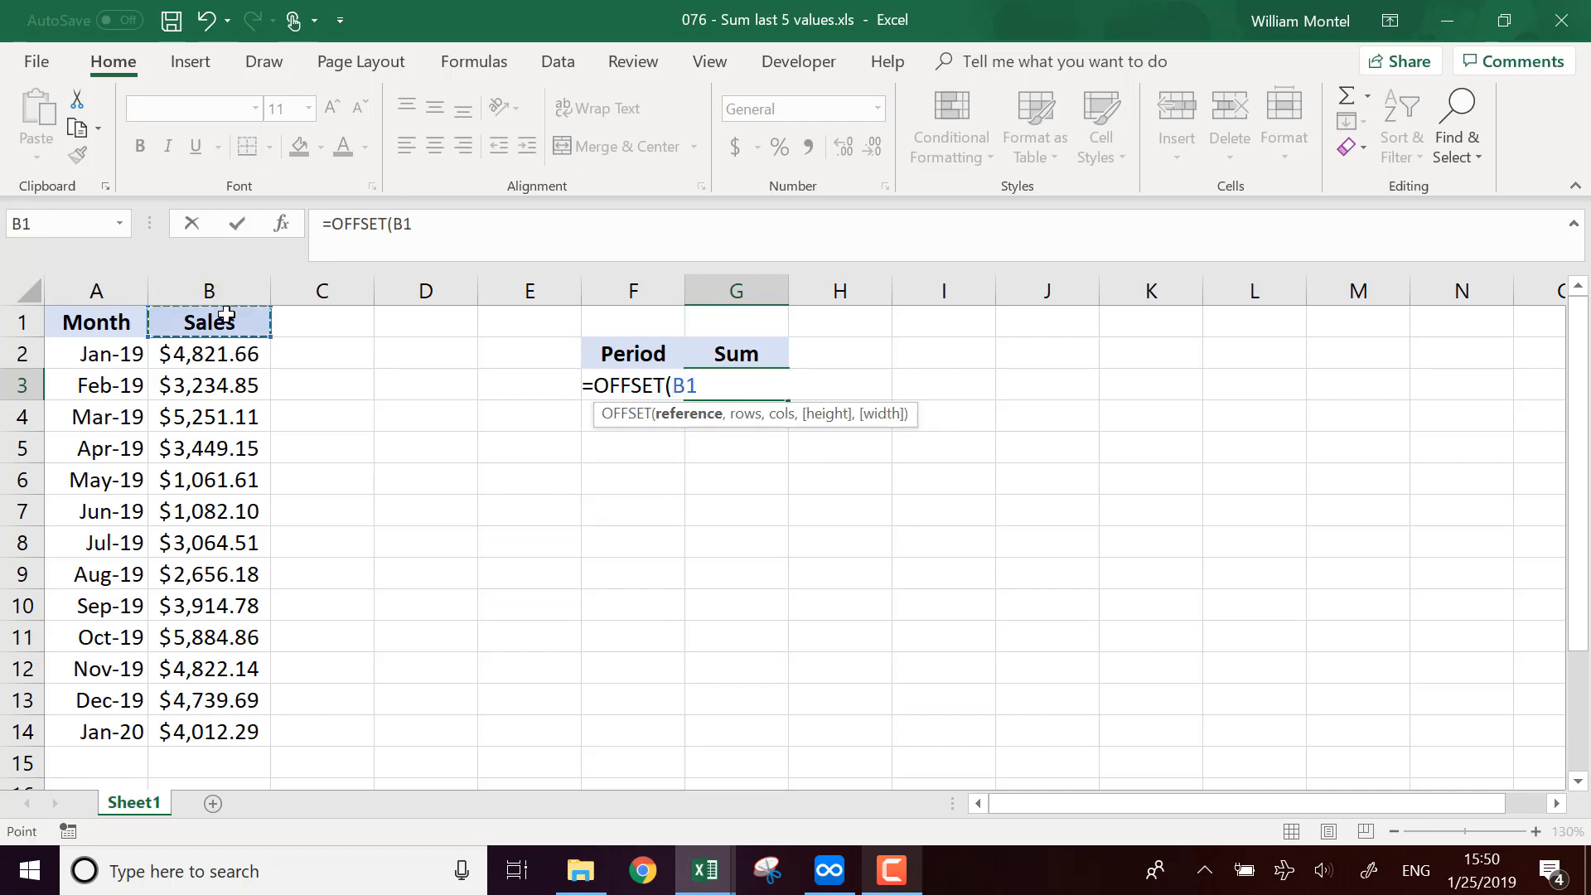
{"action": "type", "text": ","}
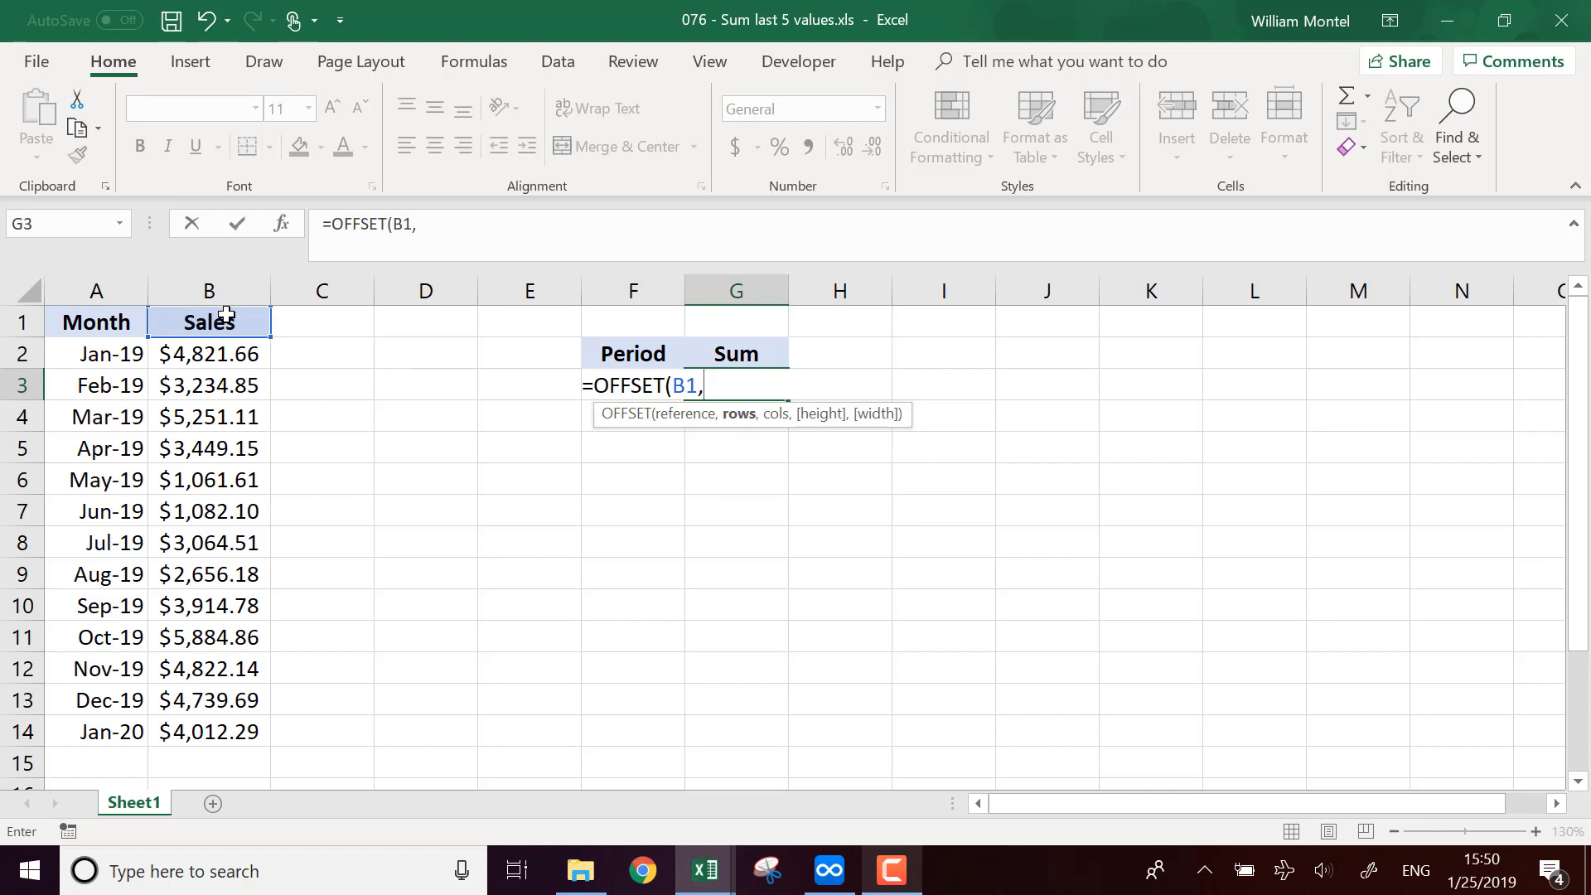
{"action": "type", "text": "count("}
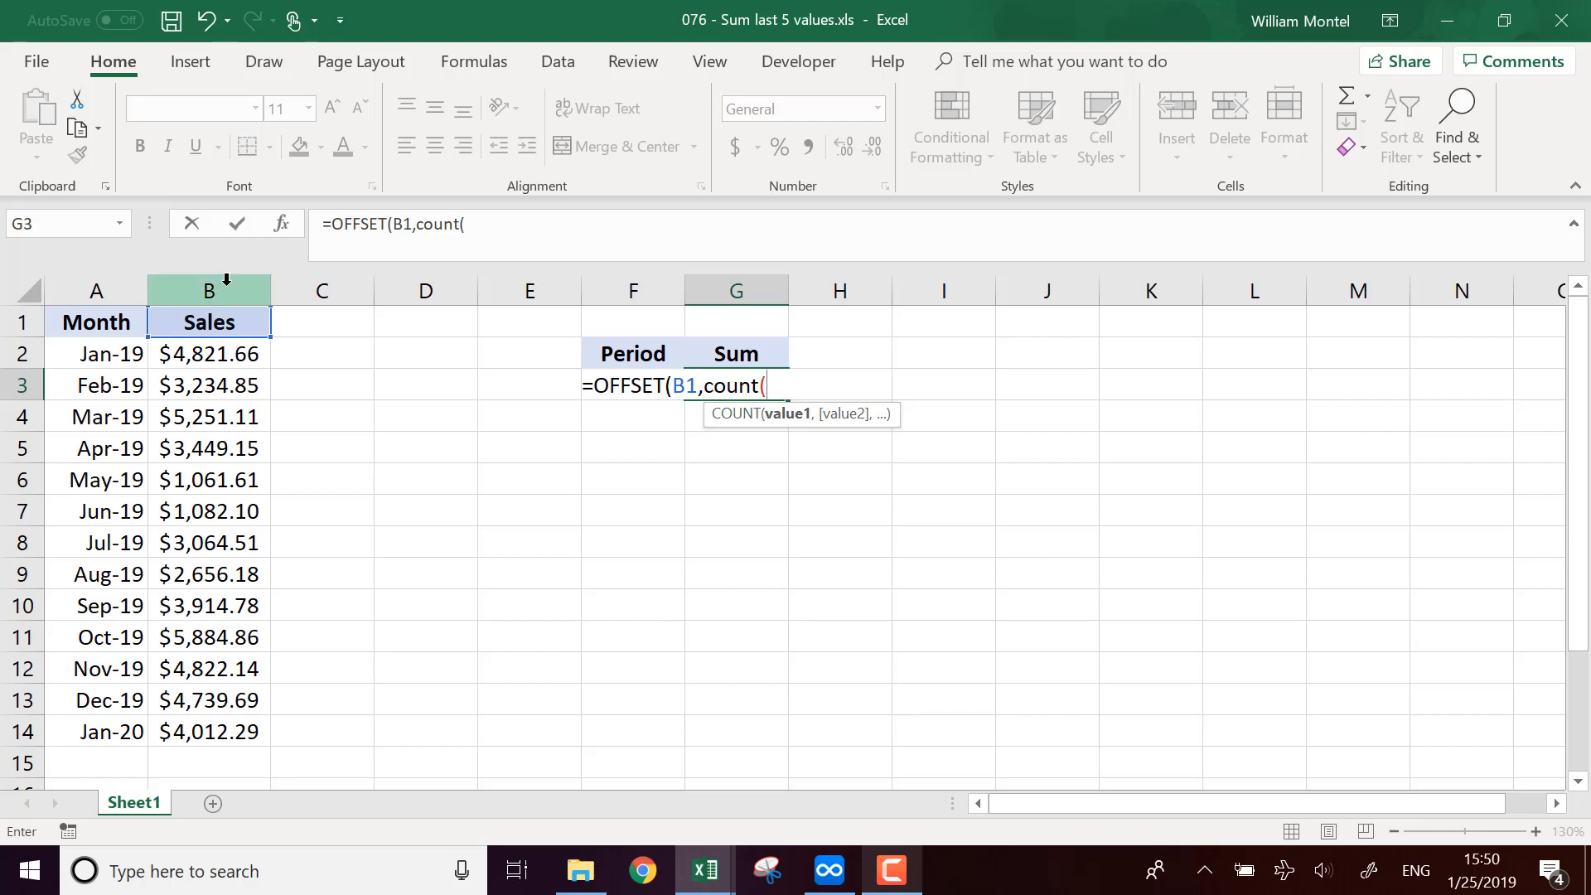
{"action": "left_click", "coordinate": [226, 279]}
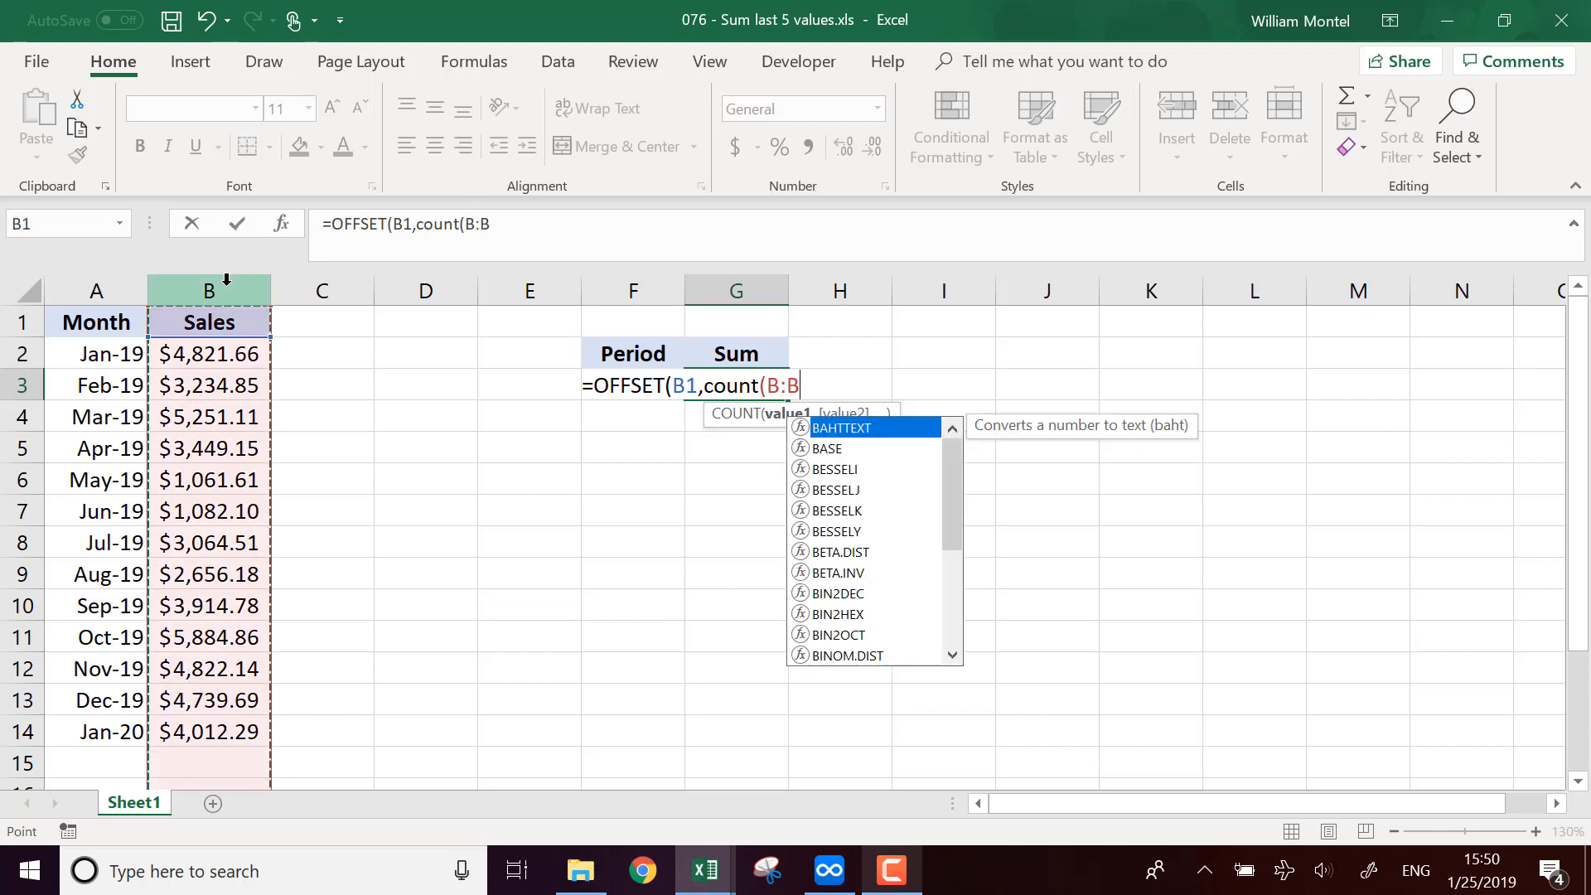
{"action": "type", "text": "))"}
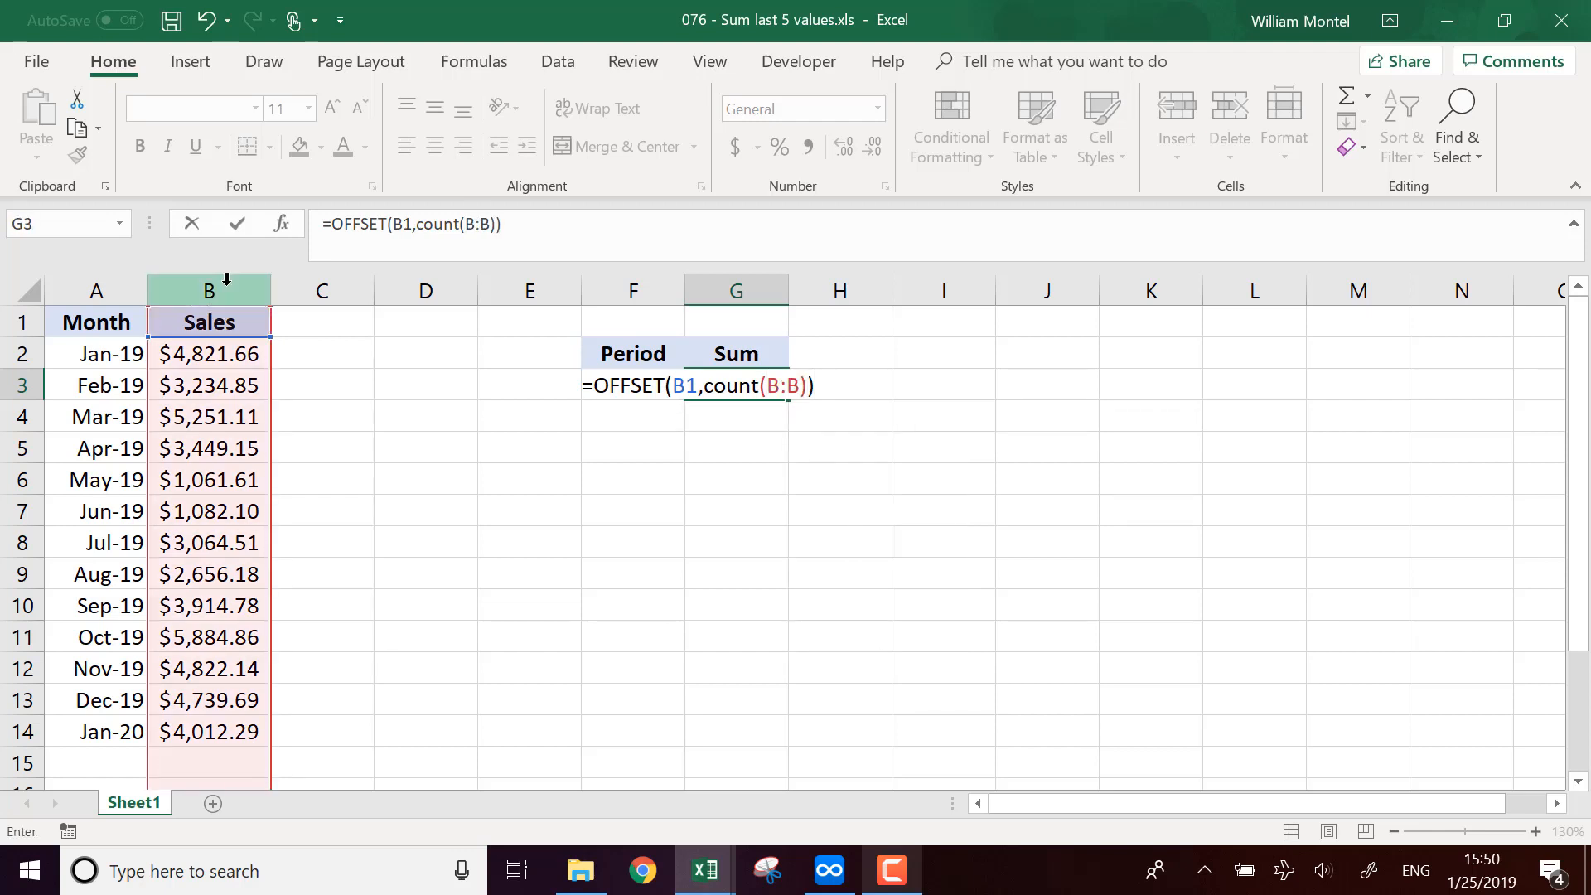
{"action": "key", "text": "Return"}
{"action": "key", "text": "Return"}
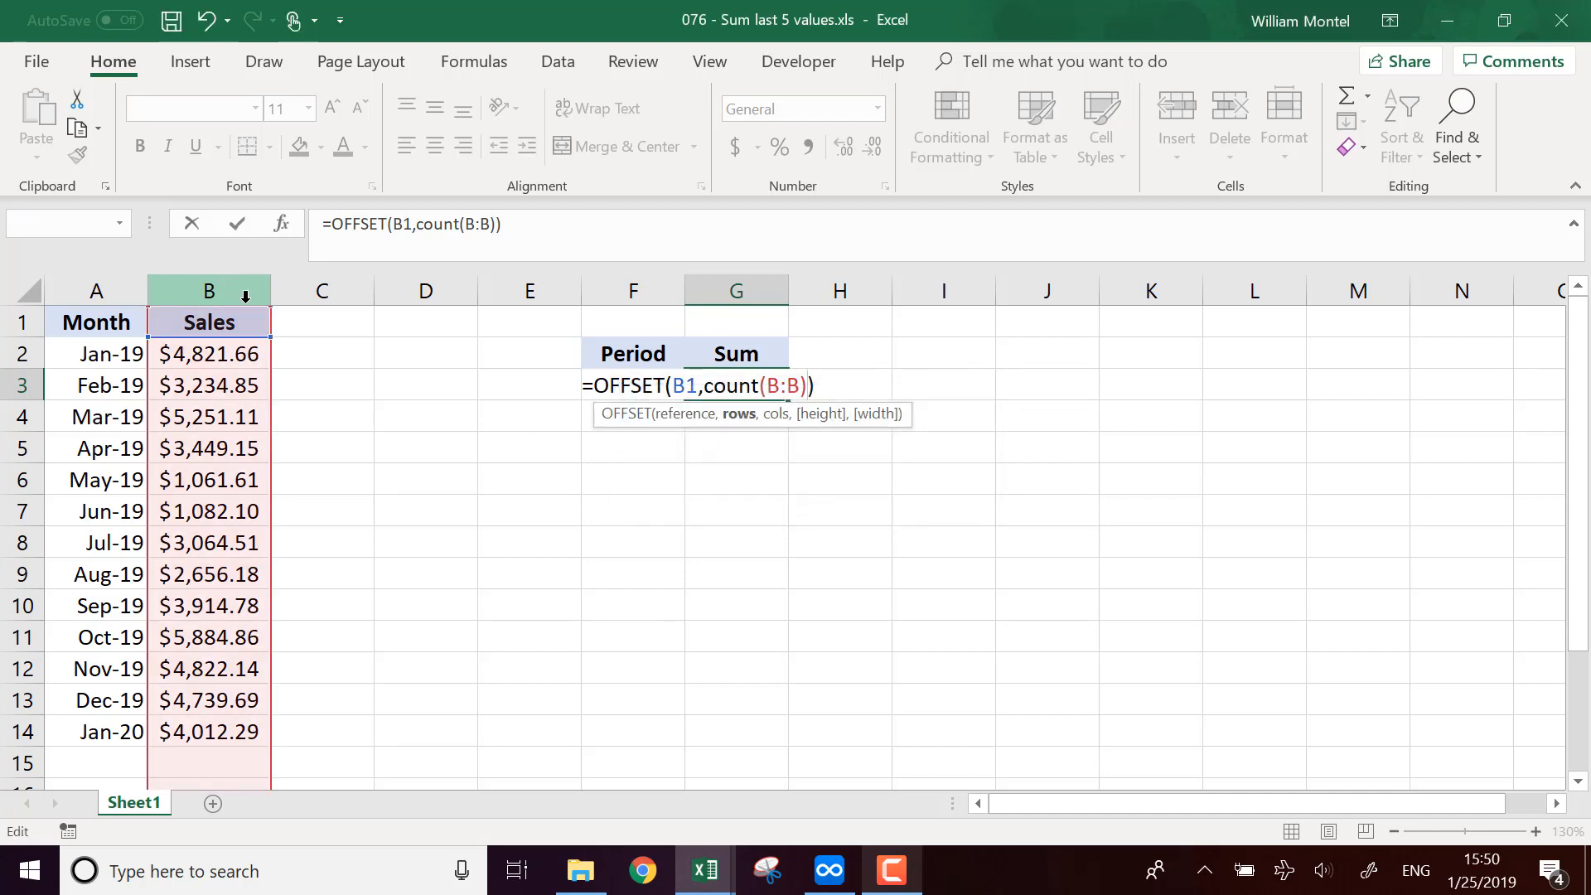
Step: Add 0 as the OFFSET columns argument and confirm the formula in G3
{"action": "left_click", "coordinate": [500, 224]}
{"action": "left_click", "coordinate": [497, 224]}
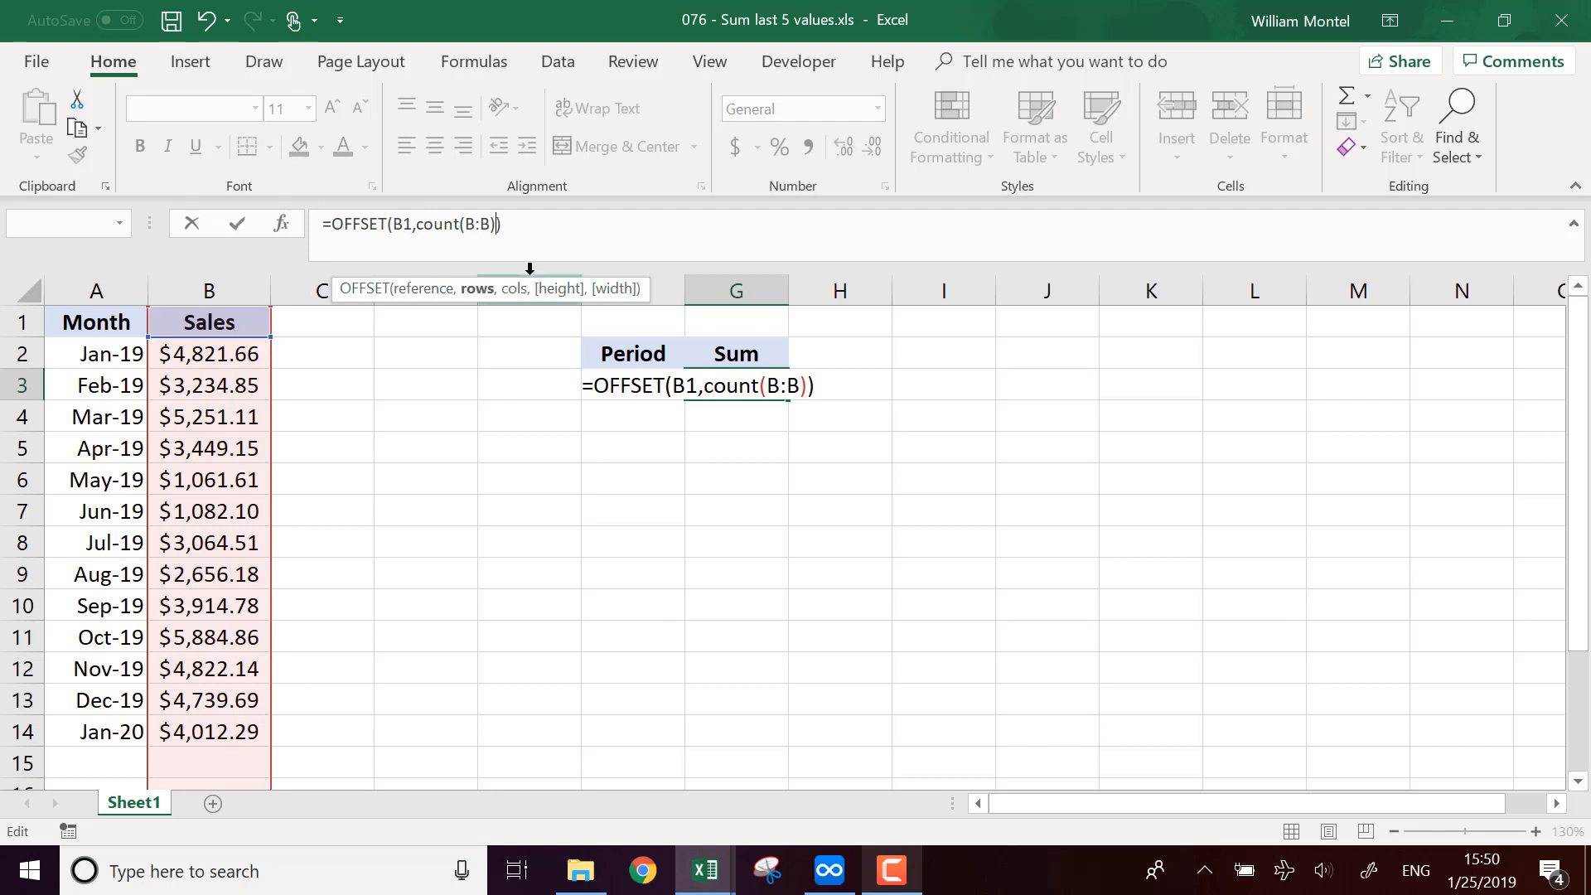
{"action": "type", "text": ",0"}
{"action": "key", "text": "Return"}
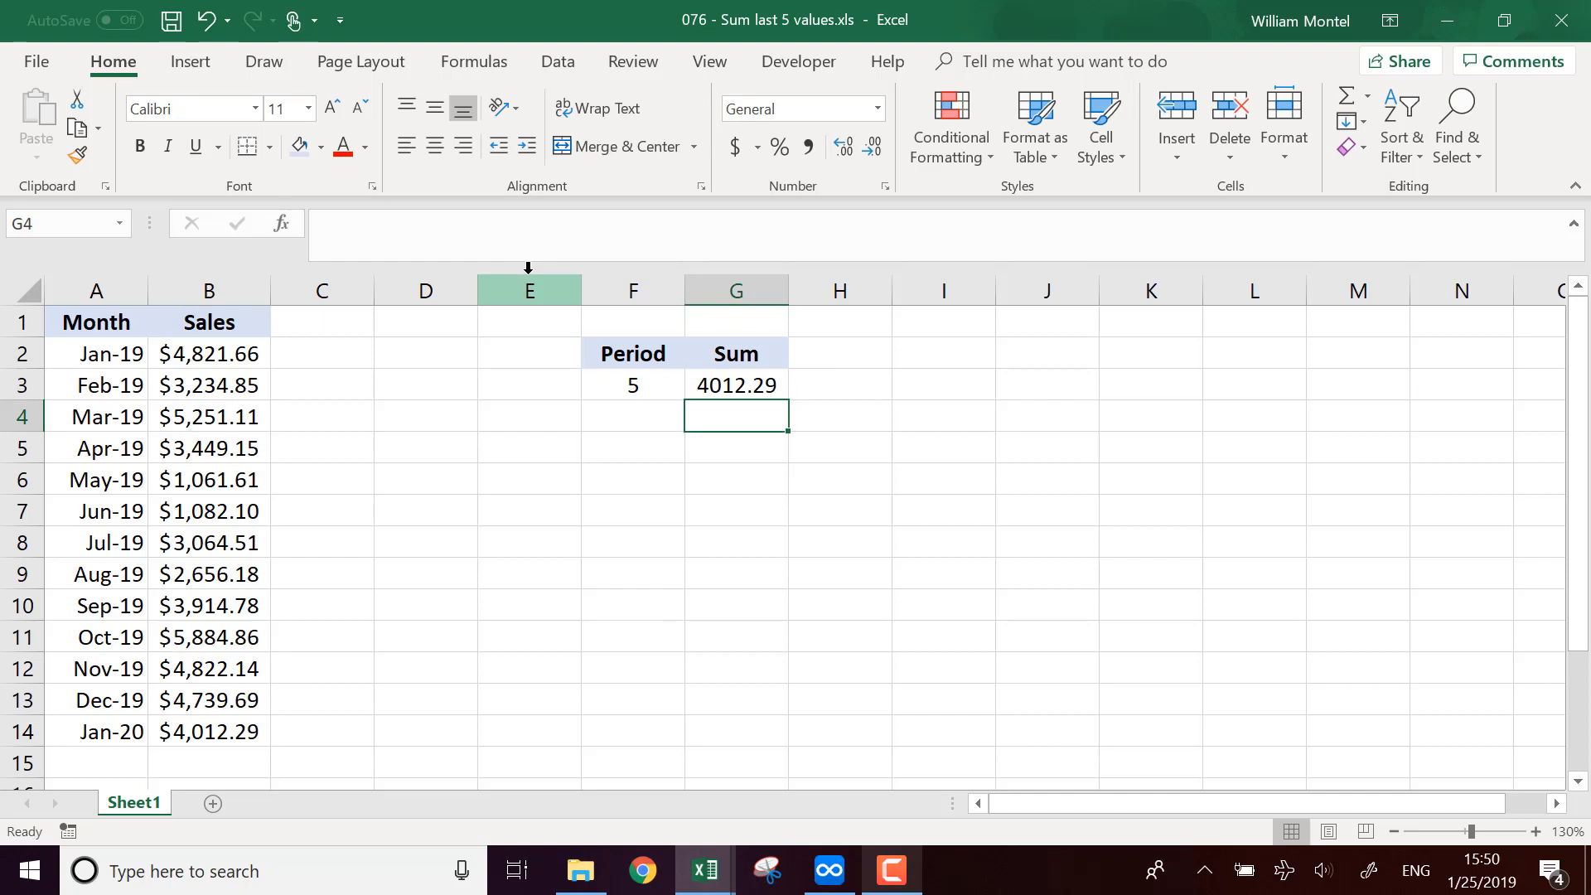
Step: Compare G3's result with the last sales value in B14
{"action": "left_click", "coordinate": [211, 732]}
{"action": "left_click", "coordinate": [770, 384]}
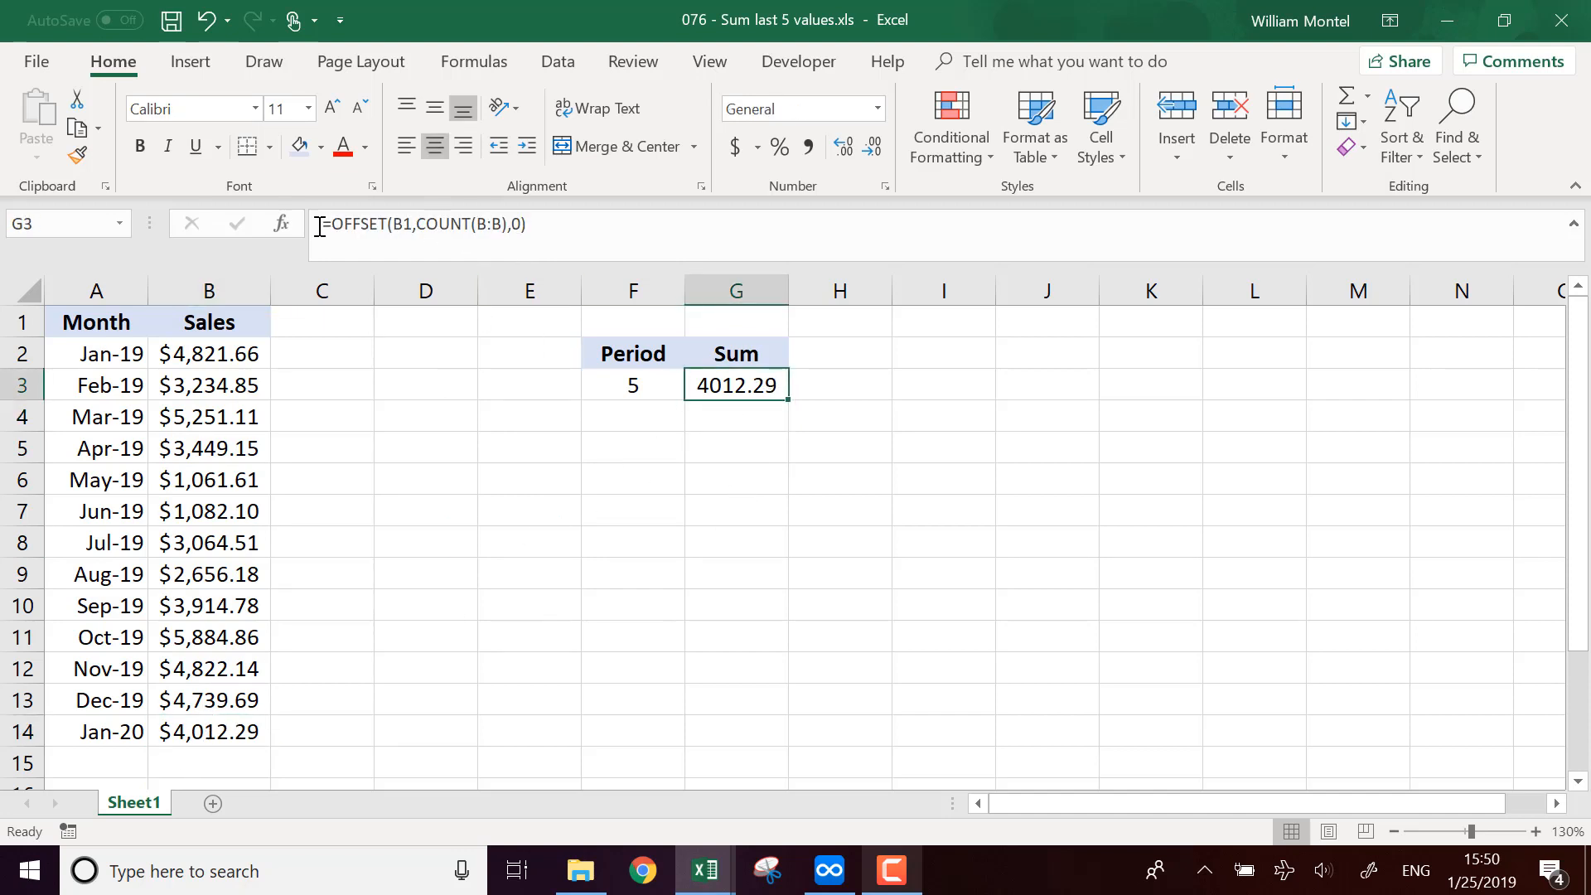
{"action": "left_click", "coordinate": [179, 730]}
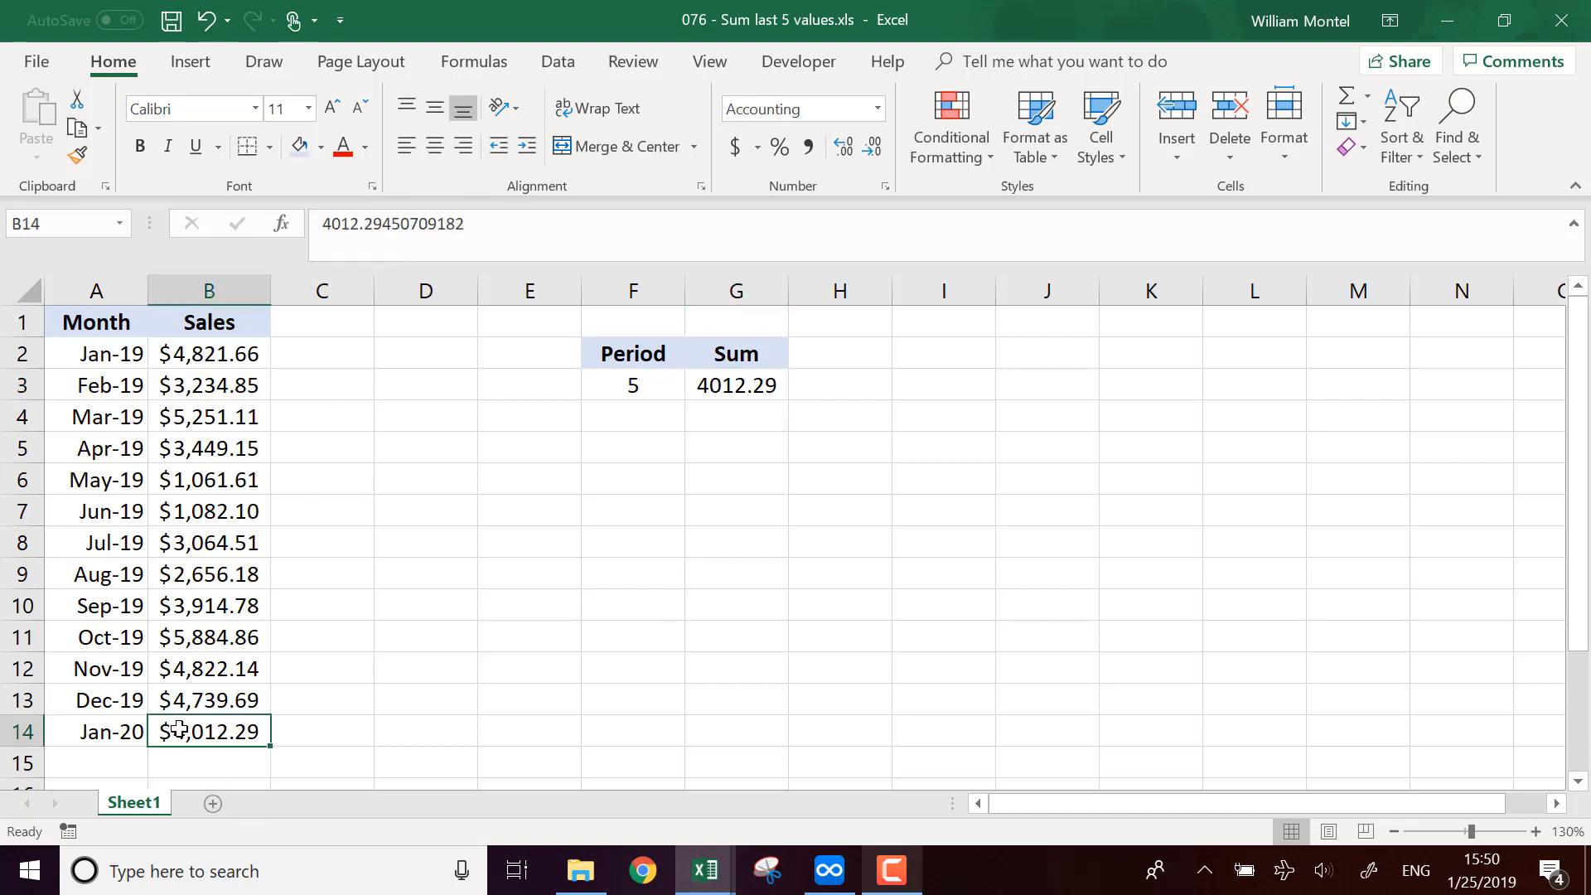
Step: Edit G3's formula to add -F3 as the OFFSET height argument
{"action": "left_click", "coordinate": [717, 383]}
{"action": "left_click", "coordinate": [489, 224]}
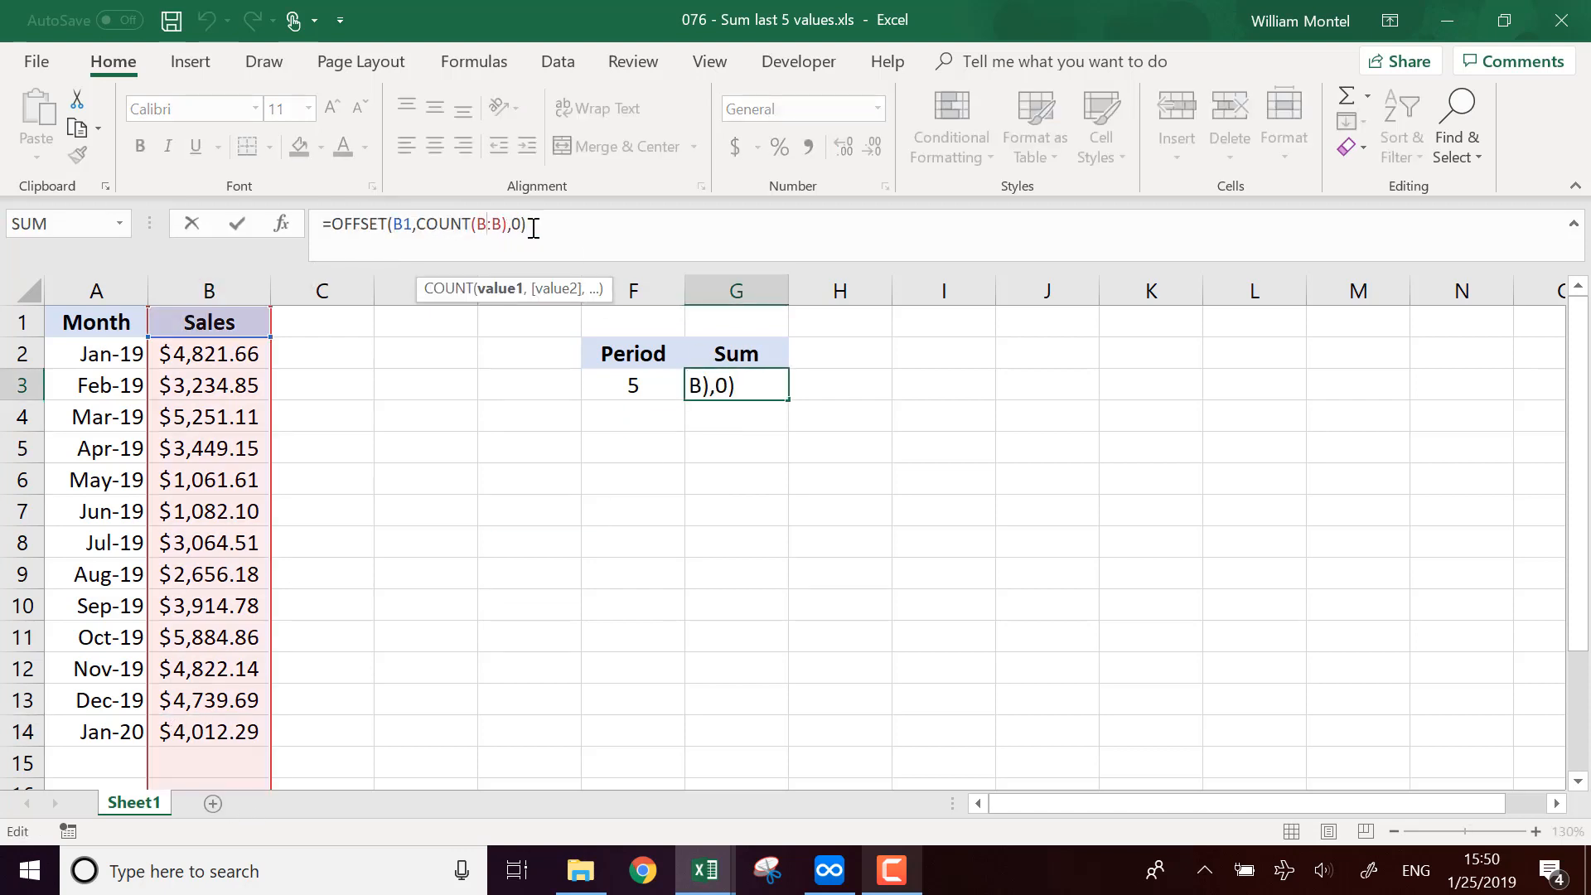
{"action": "key", "text": "Right"}
{"action": "key", "text": "Right"}
{"action": "key", "text": "Right"}
{"action": "key", "text": "Right"}
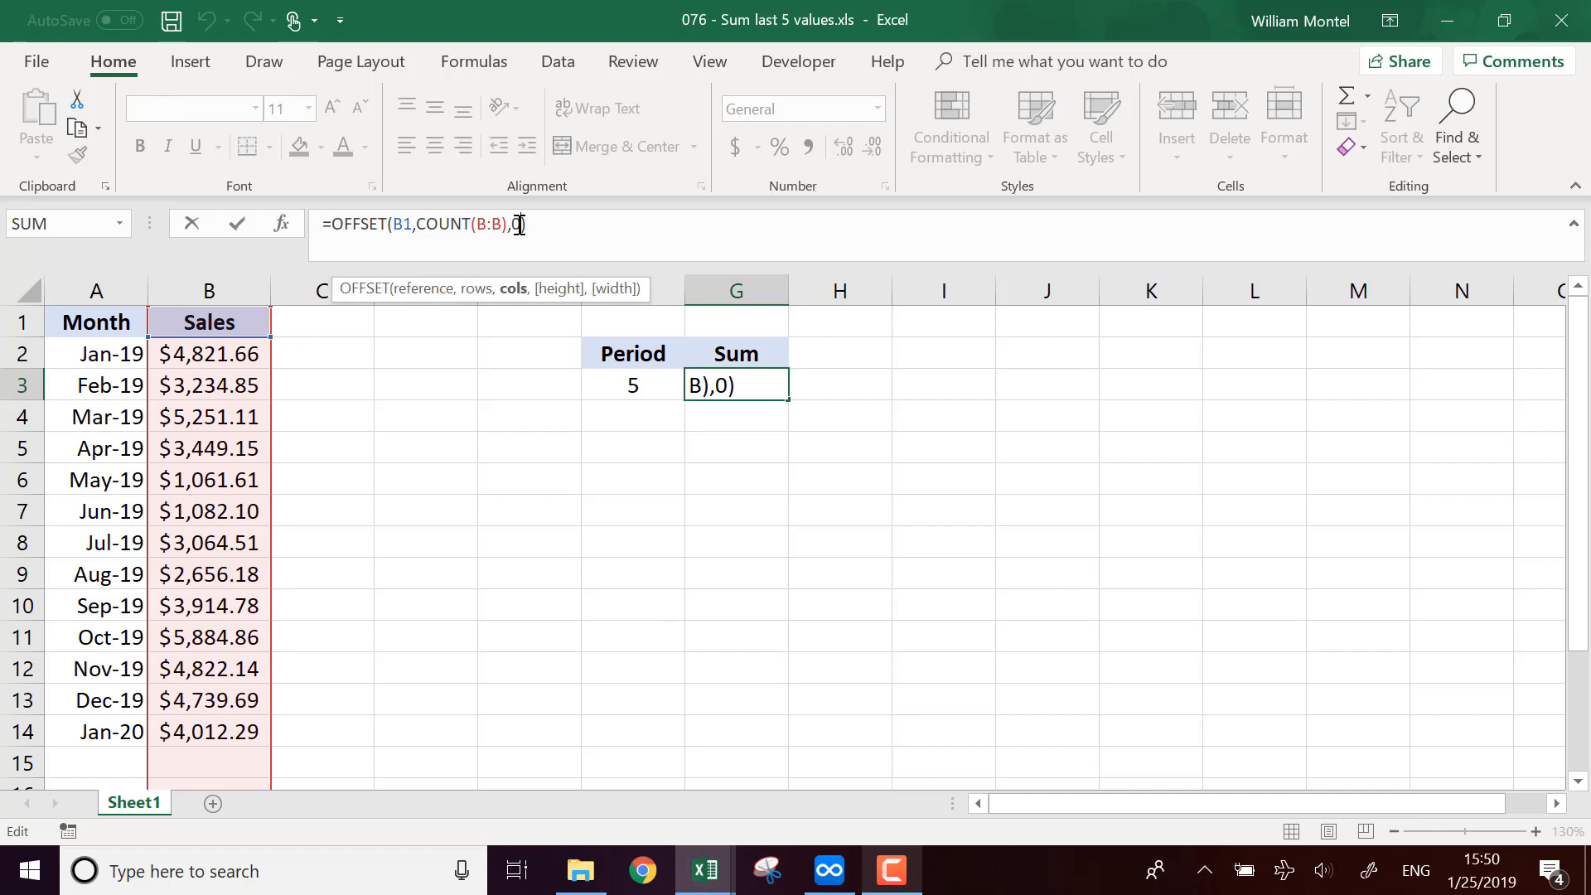
{"action": "key", "text": "Left"}
{"action": "key", "text": "Right"}
{"action": "key", "text": "Right"}
{"action": "type", "text": ","}
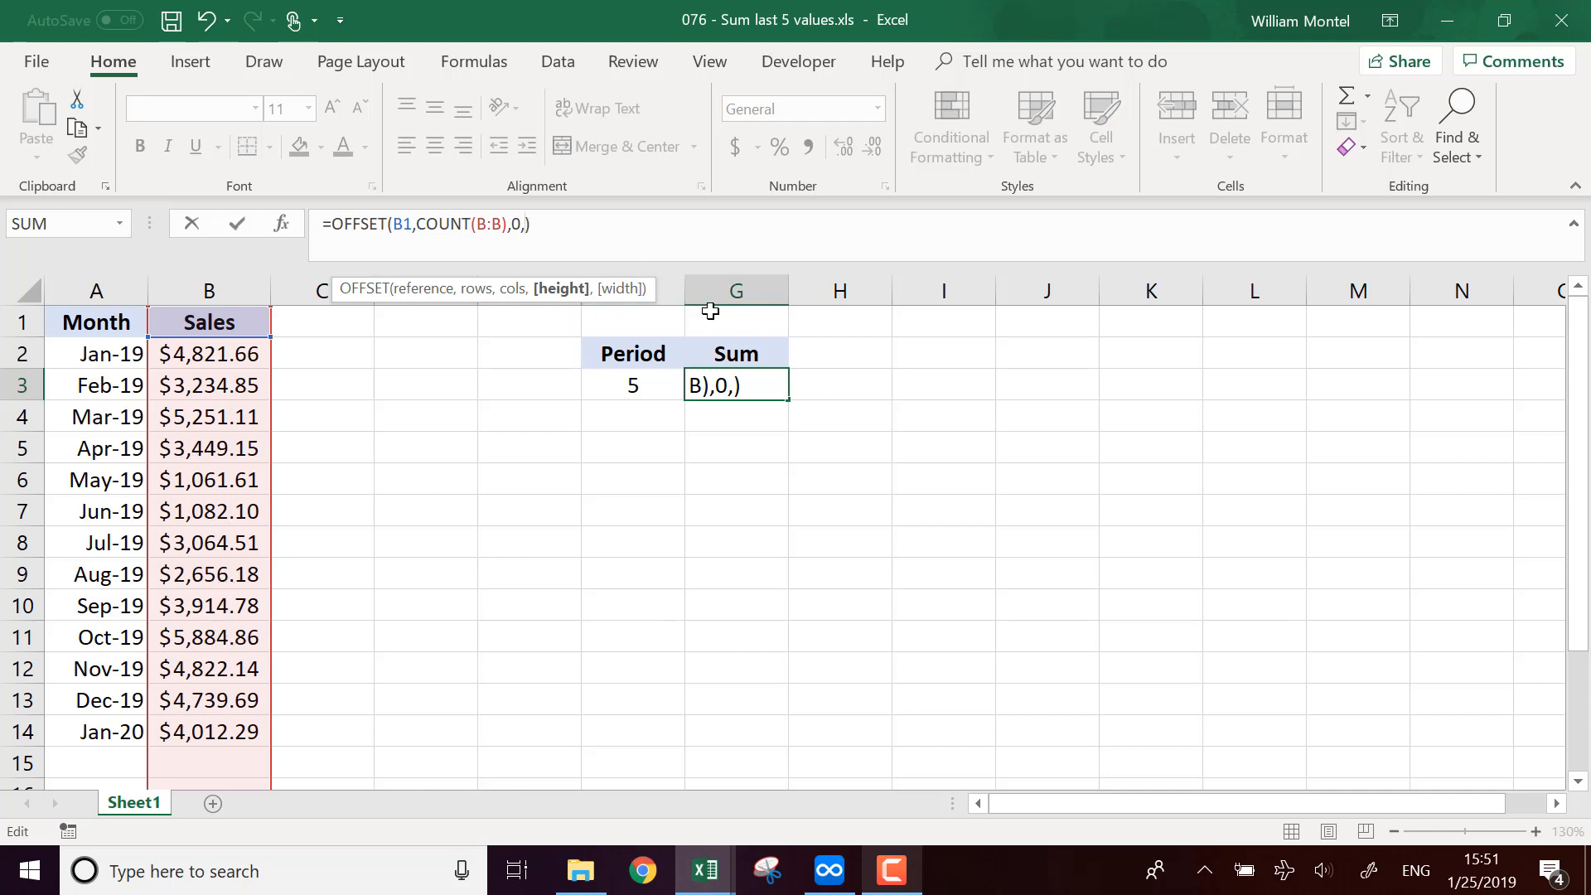
{"action": "type", "text": "-"}
{"action": "left_click", "coordinate": [646, 385]}
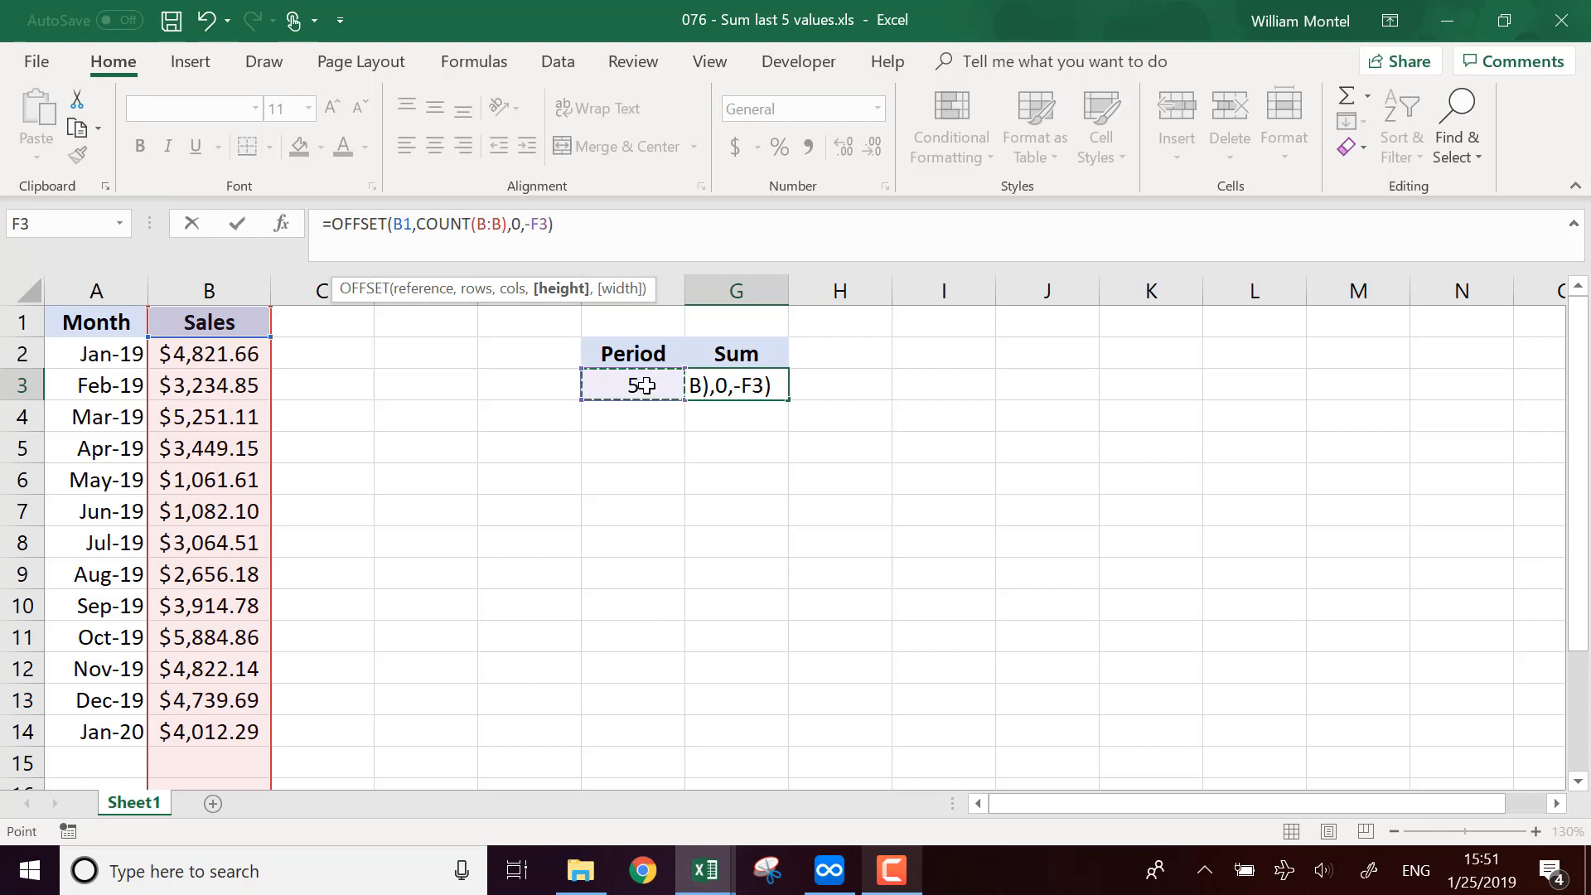
{"action": "key", "text": "Return"}
{"action": "key", "text": "Return"}
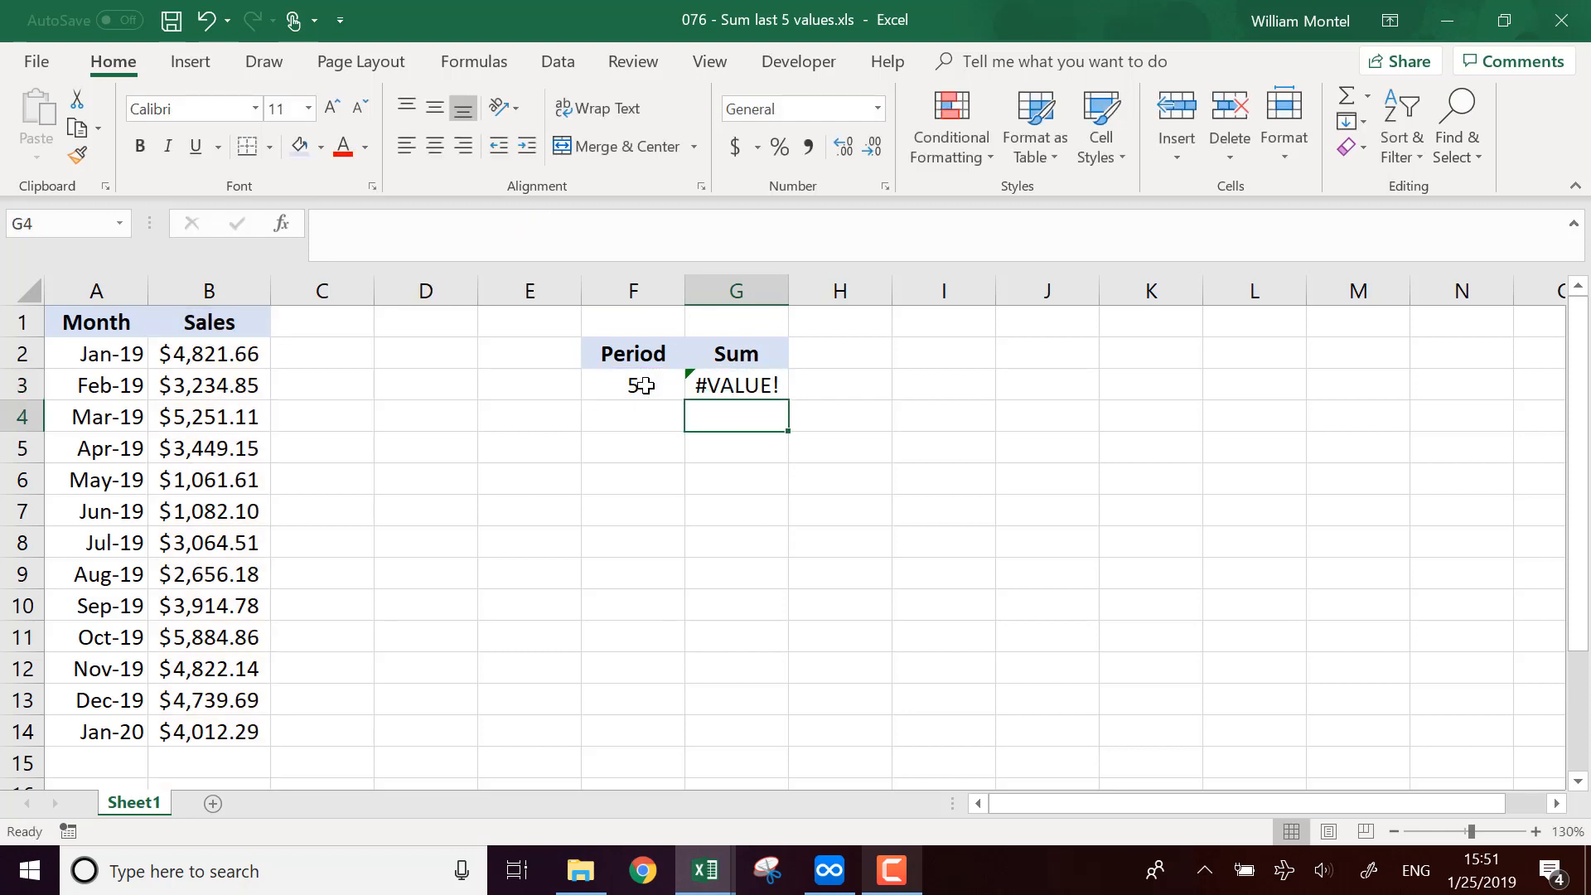
Step: Wrap the OFFSET formula in G3 inside a SUM function
{"action": "key", "text": "Up"}
{"action": "left_click", "coordinate": [383, 234]}
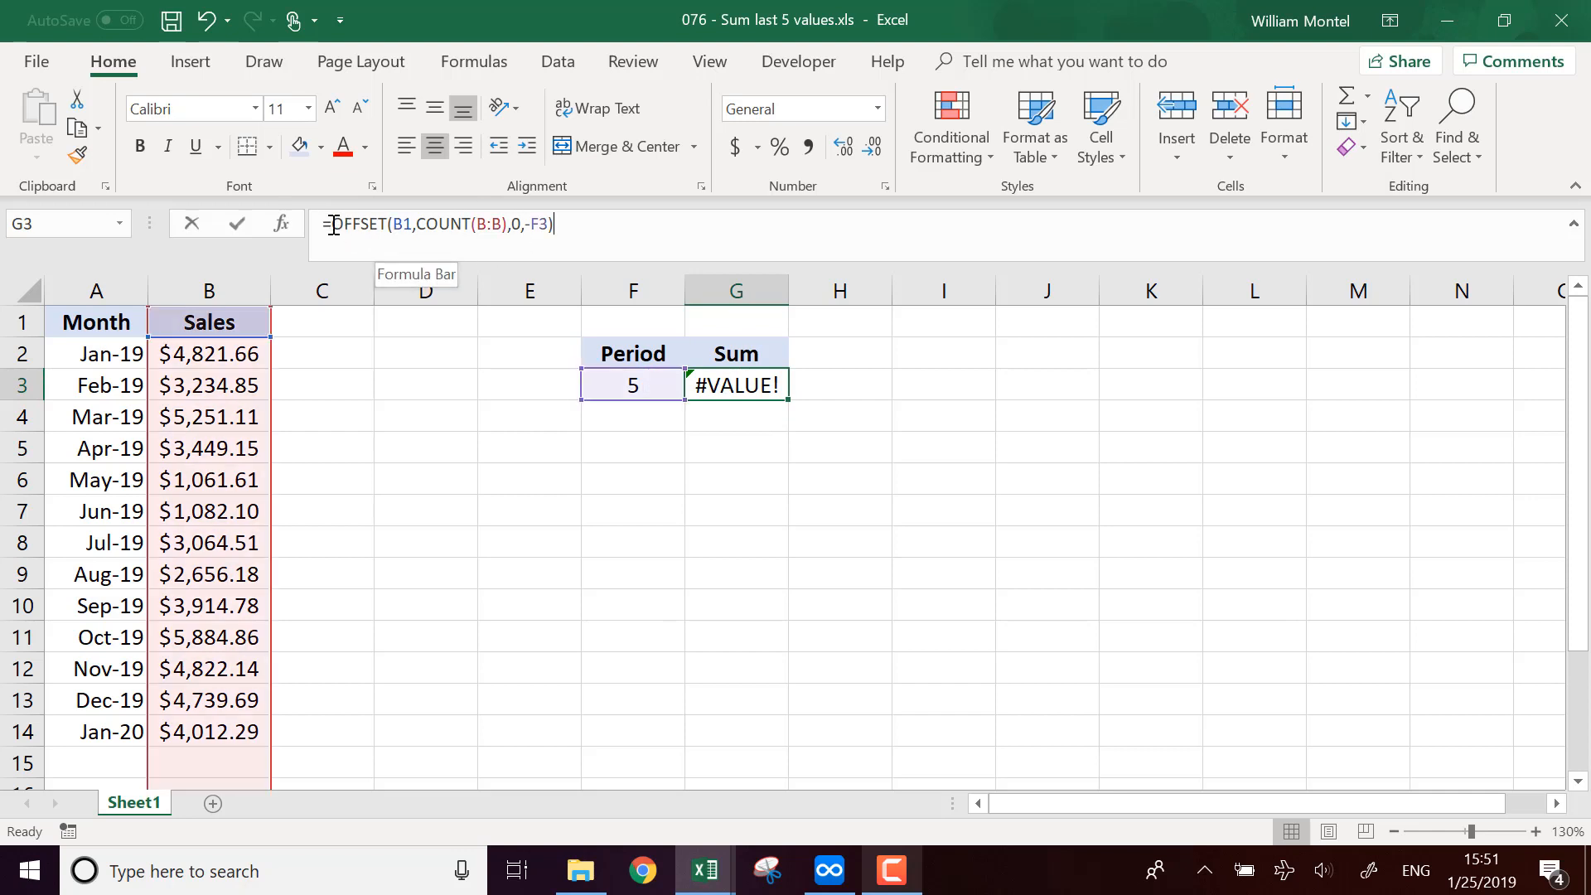
{"action": "type", "text": "sum("}
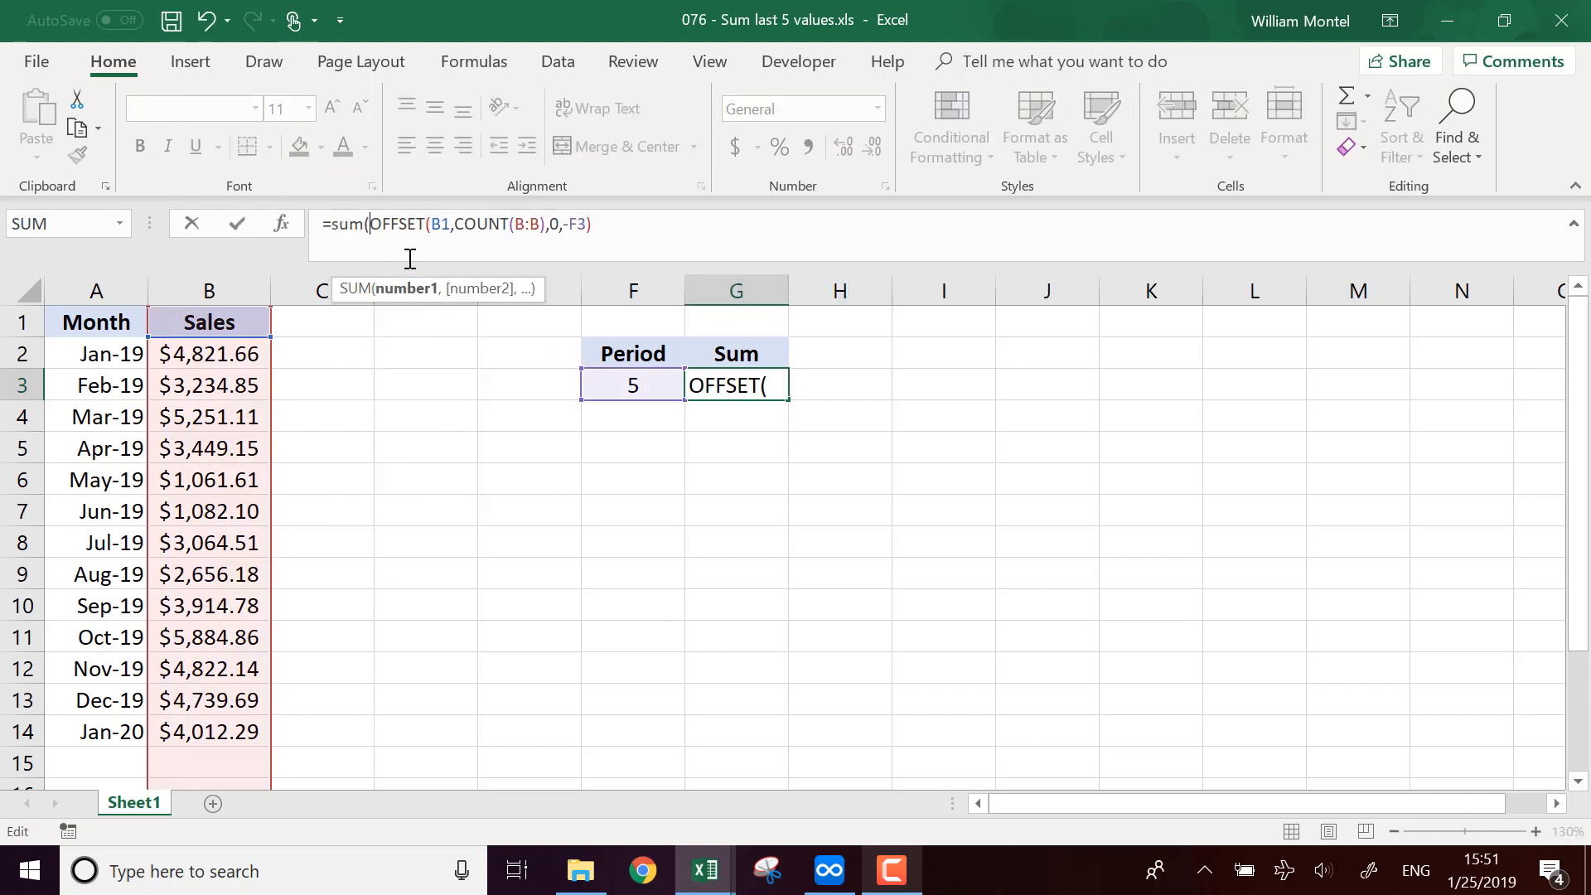
{"action": "left_click", "coordinate": [671, 250]}
{"action": "key", "text": "Return"}
Step: Select the last five sales values to compare their total with the sum in G3
{"action": "left_click", "coordinate": [750, 382]}
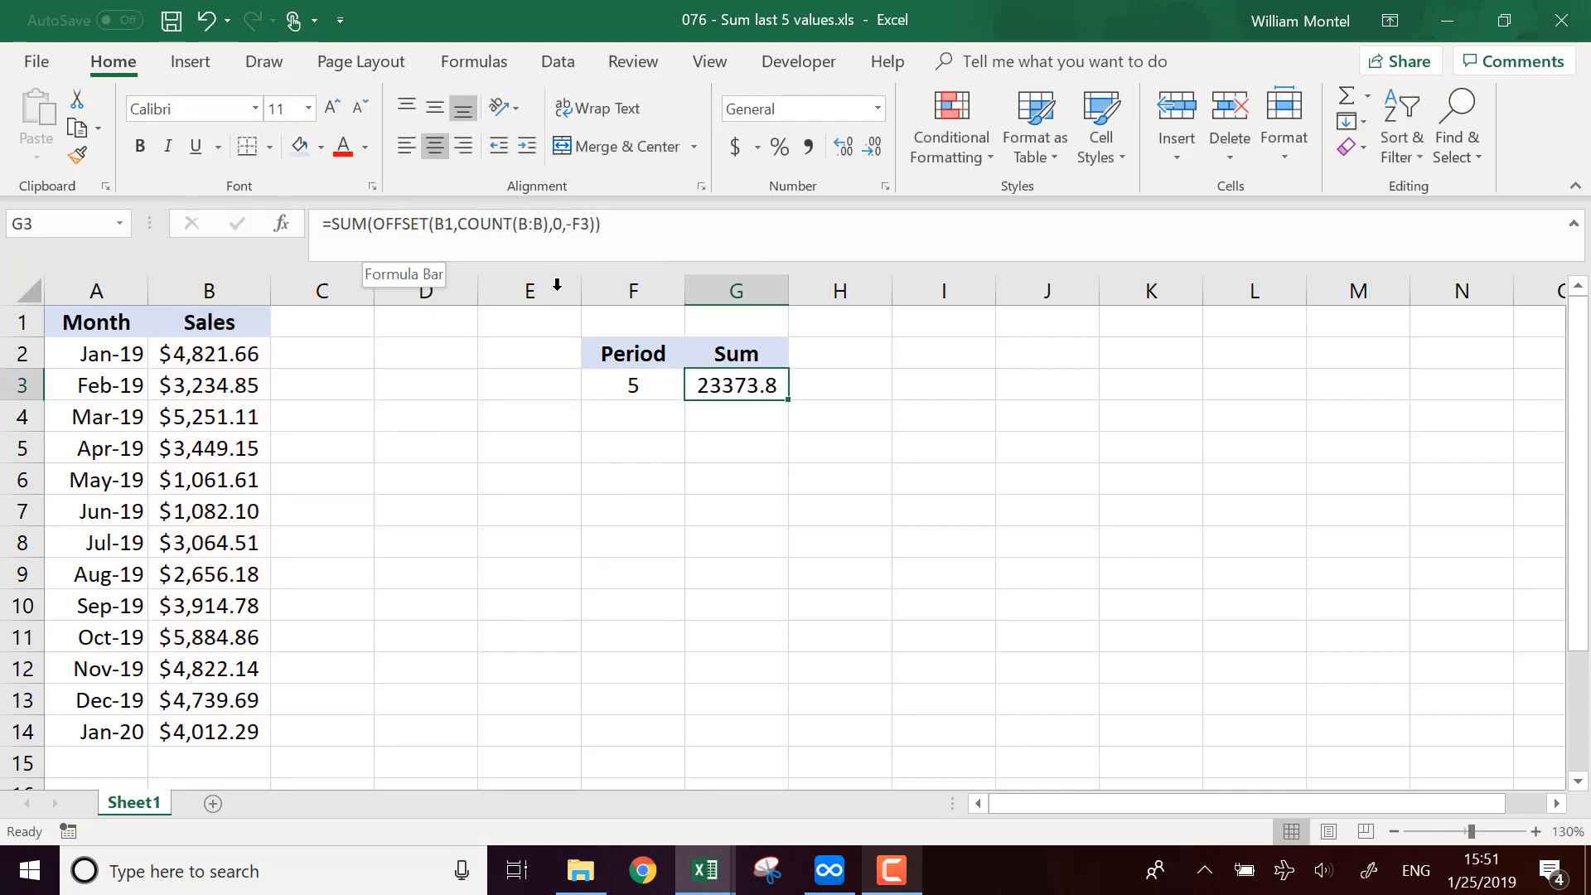
{"action": "left_click_drag", "start_coordinate": [249, 735], "coordinate": [222, 604]}
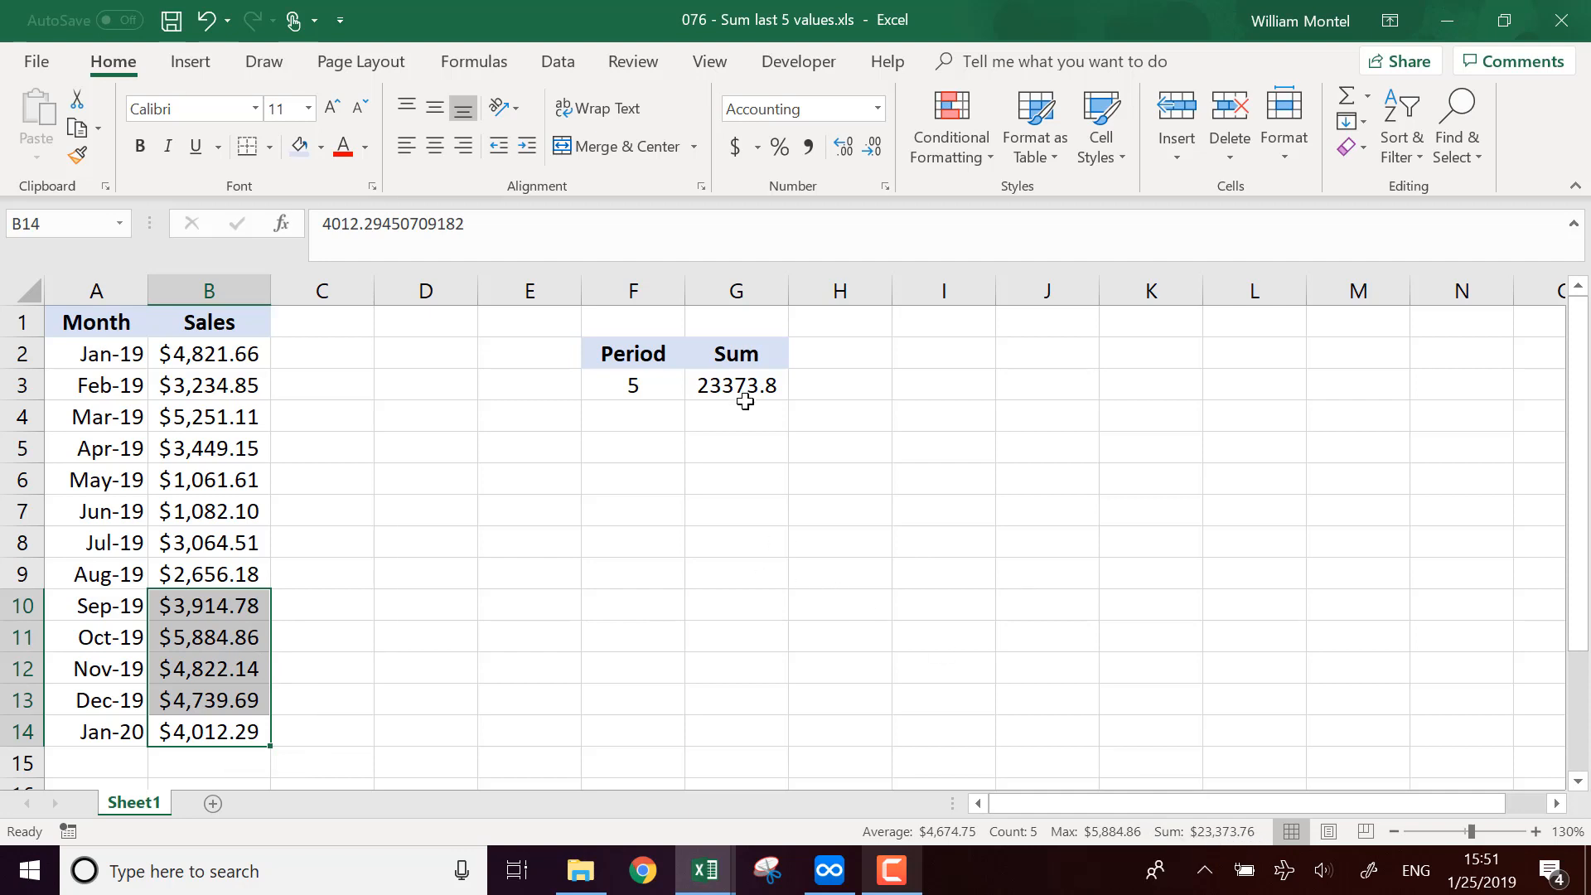
{"action": "left_click", "coordinate": [607, 550]}
Step: Change the period in F3 to 4
{"action": "left_click", "coordinate": [642, 392]}
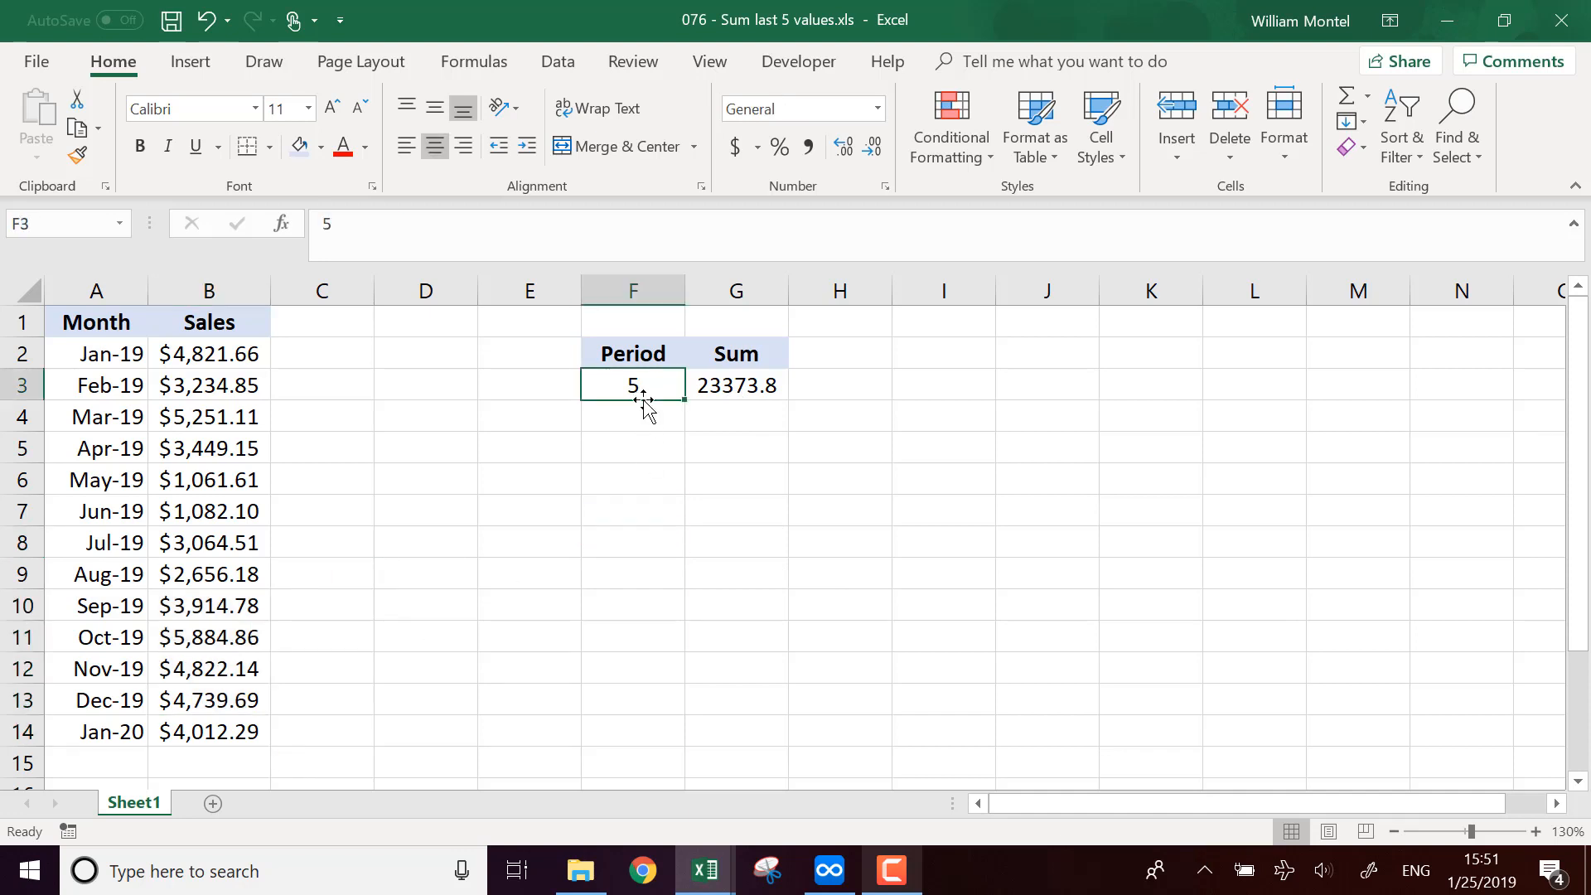
{"action": "type", "text": "4"}
{"action": "key", "text": "Return"}
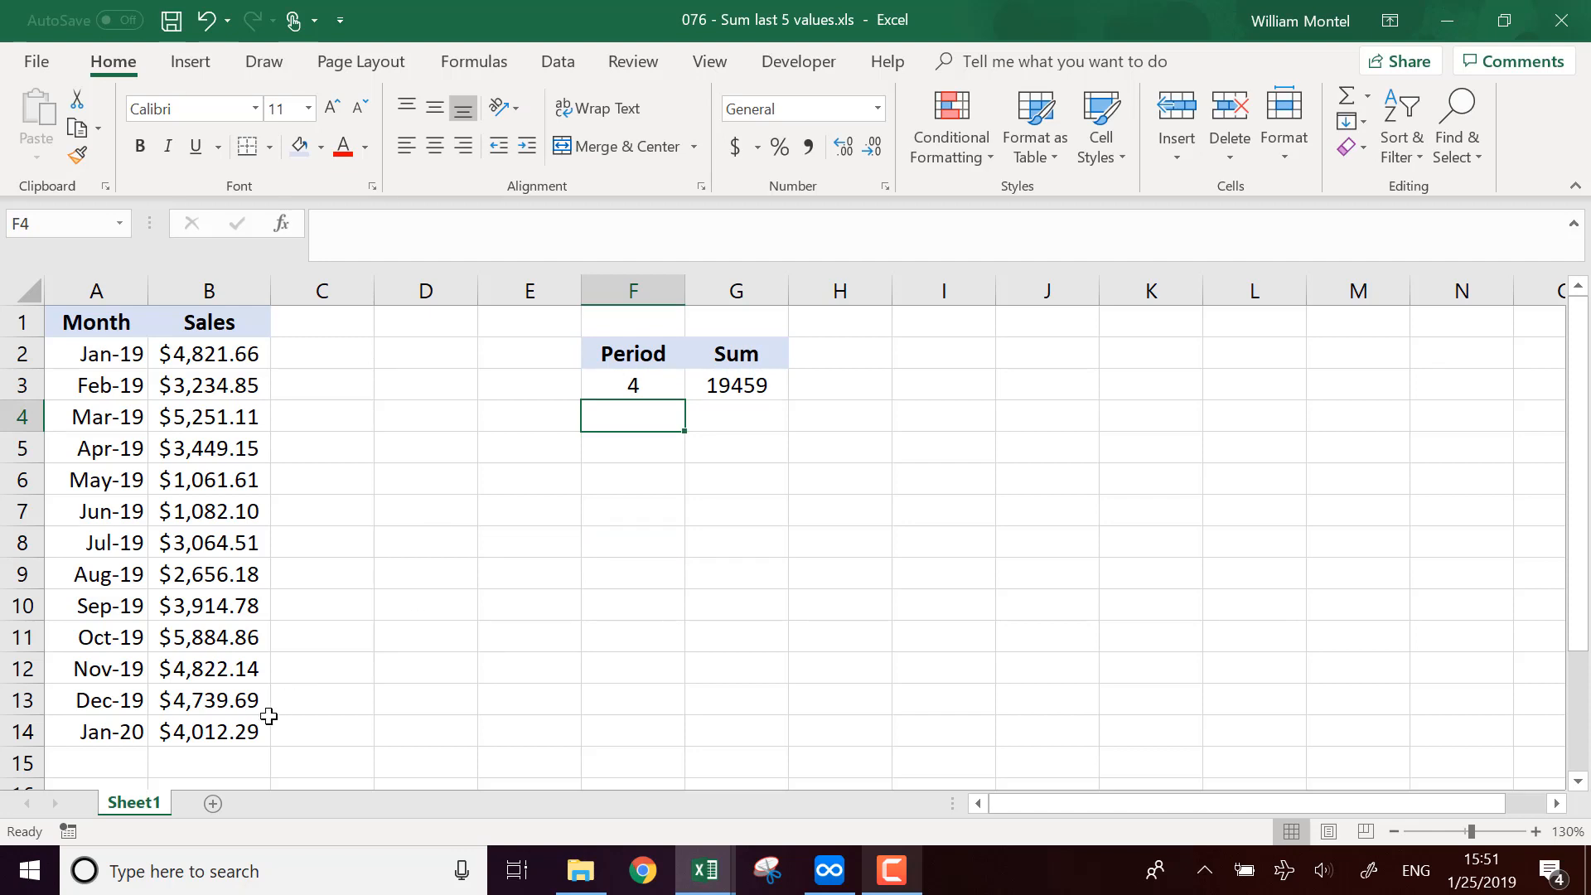
Step: Select the last four sales values to compare their total with the sum in G3
{"action": "left_click_drag", "start_coordinate": [249, 732], "coordinate": [229, 644]}
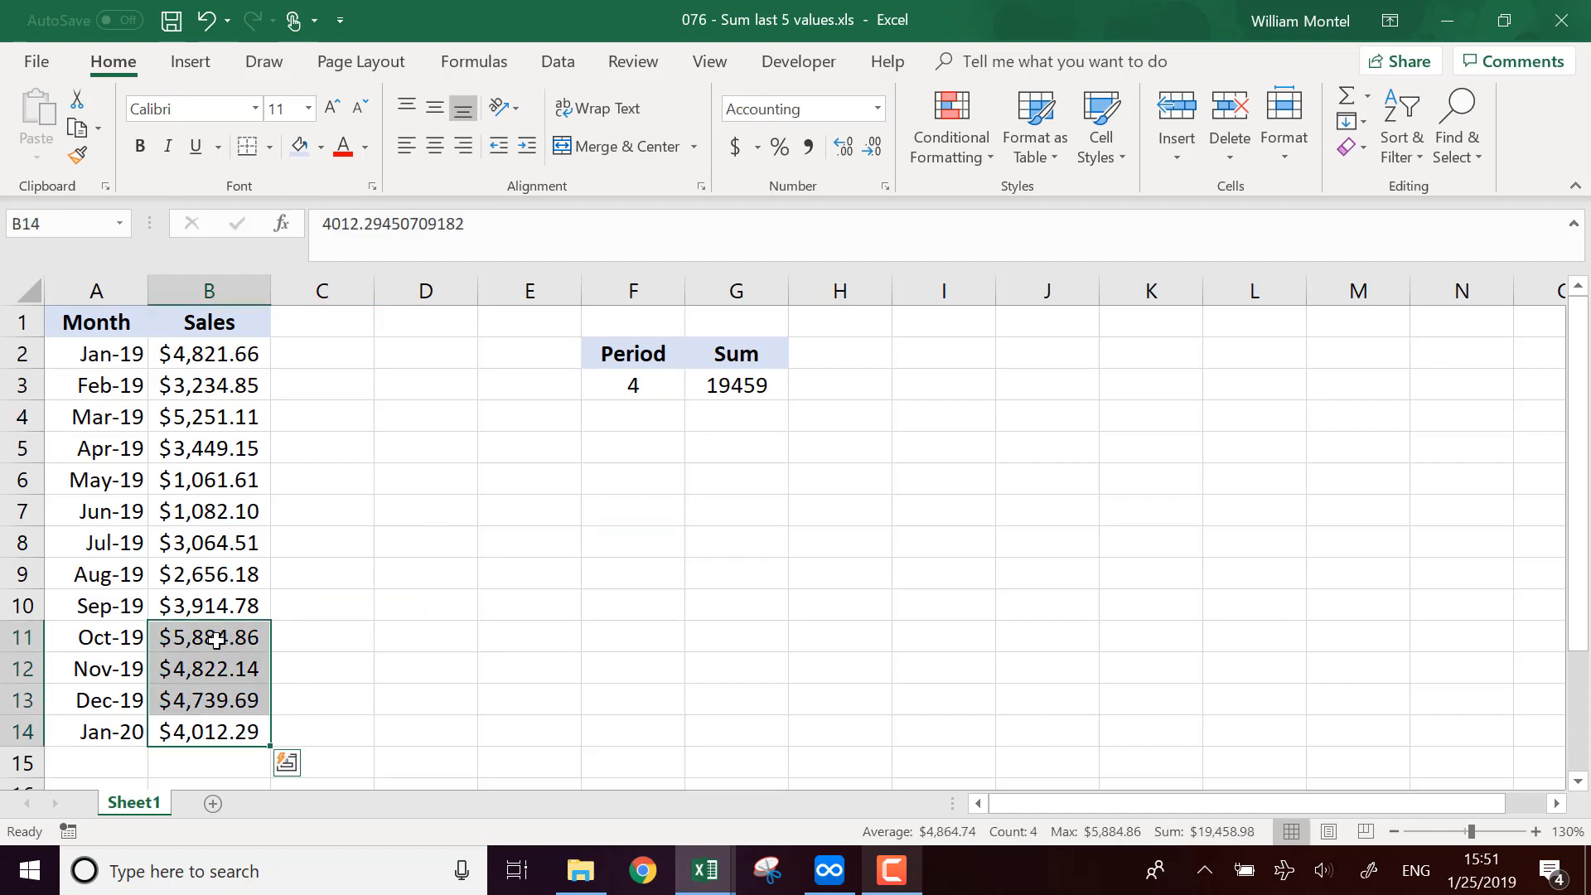
{"action": "left_click", "coordinate": [736, 389]}
{"action": "left_click", "coordinate": [488, 739]}
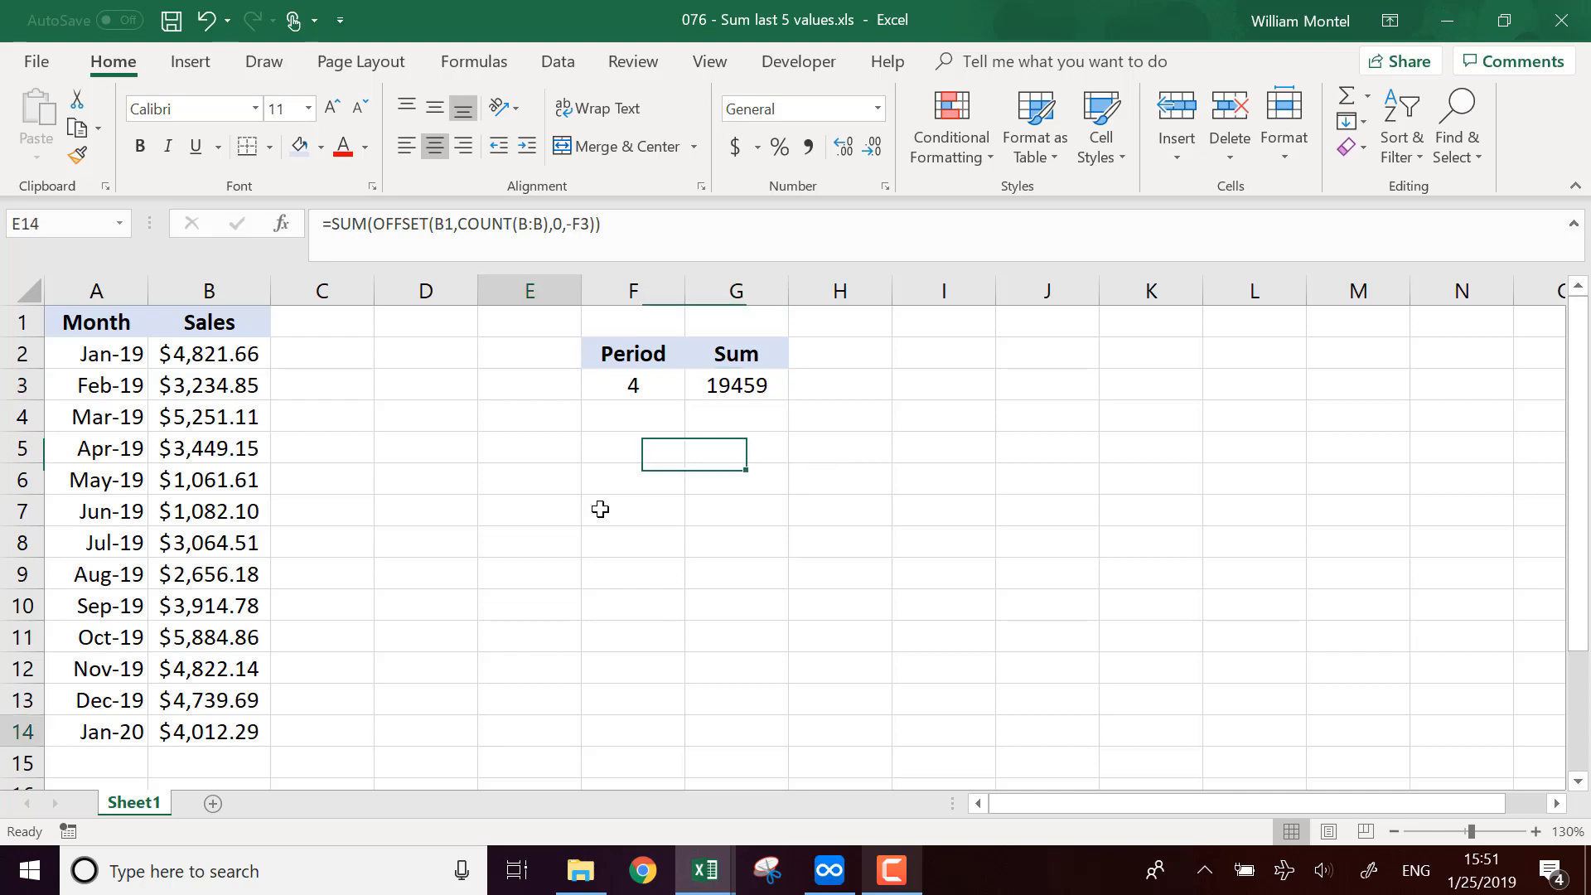
{"action": "left_click", "coordinate": [633, 381]}
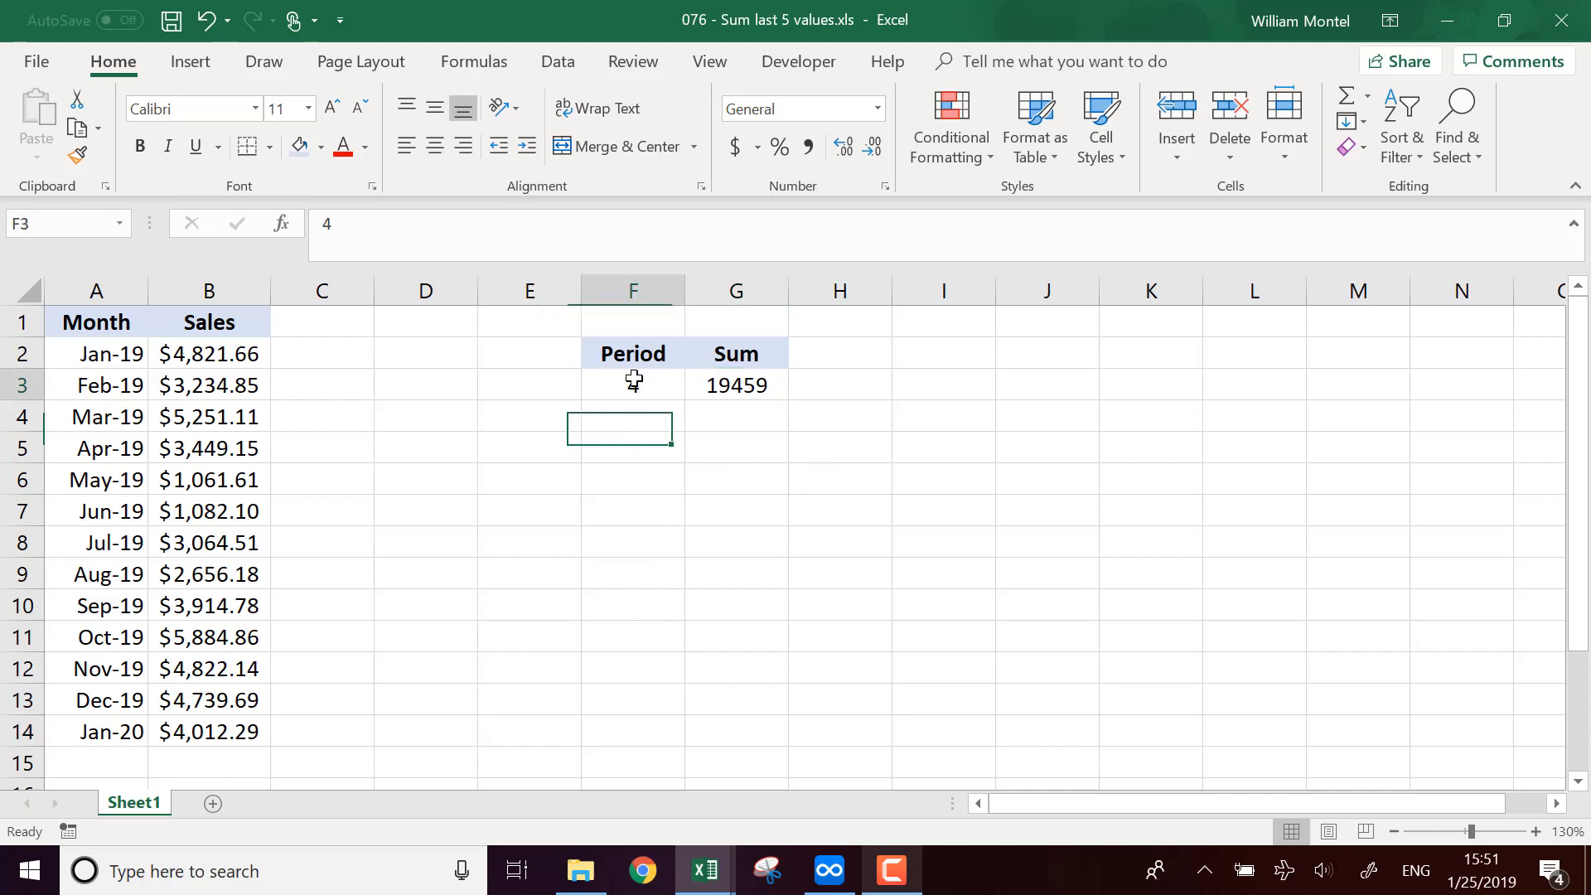
{"action": "left_click", "coordinate": [140, 755]}
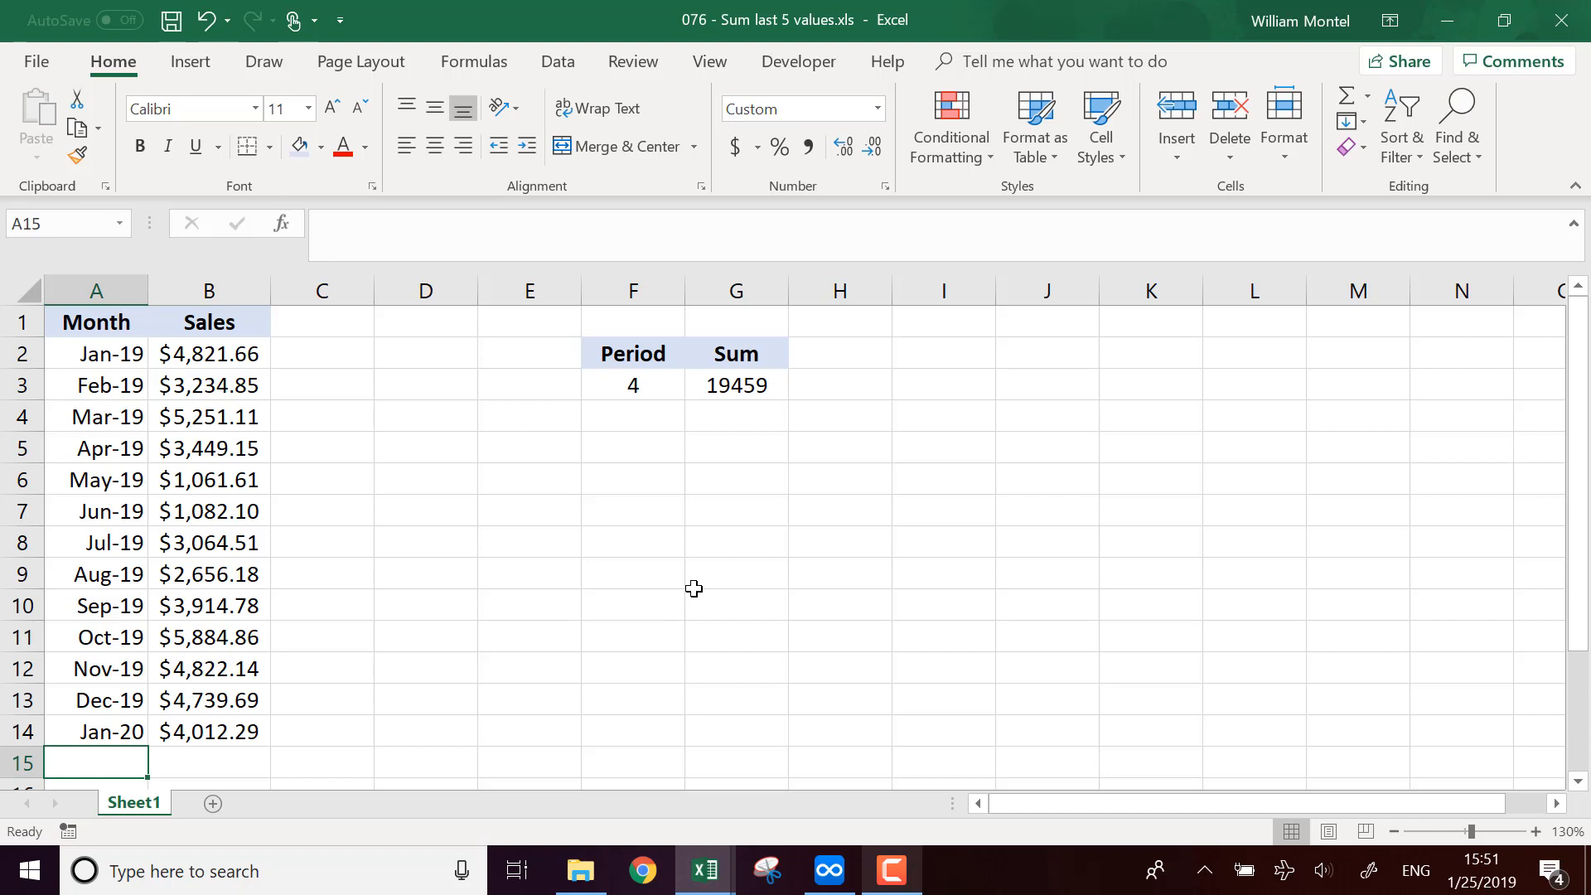
{"action": "type", "text": "1/1"}
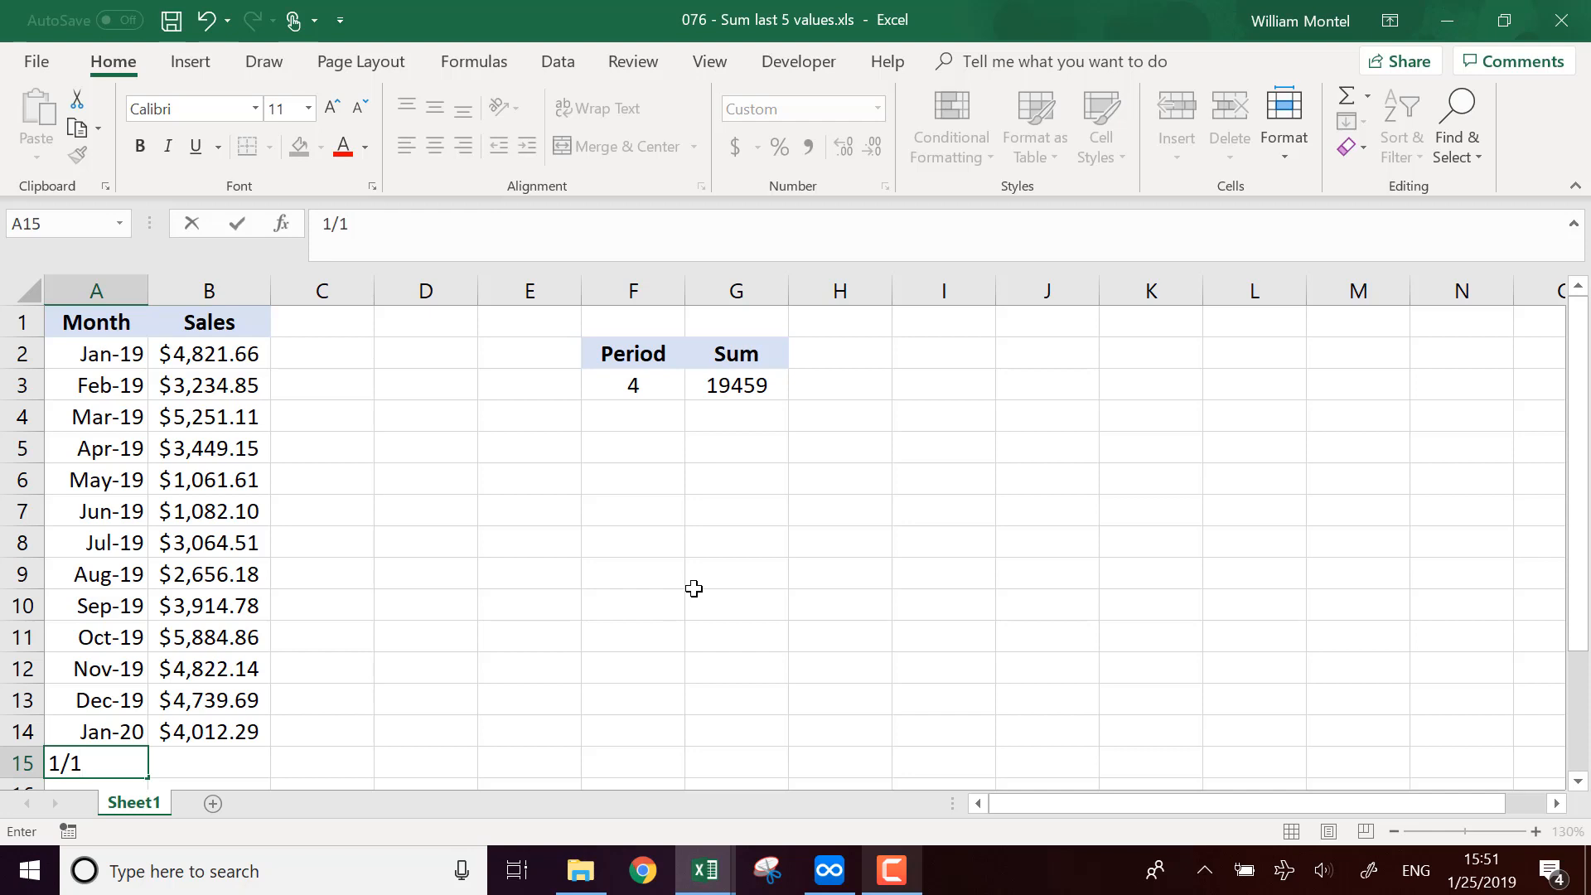
{"action": "key", "text": "Escape"}
Step: Extend the month list to Feb-20 in A15 and enter 5000 as its sales in B15
{"action": "left_click", "coordinate": [133, 733]}
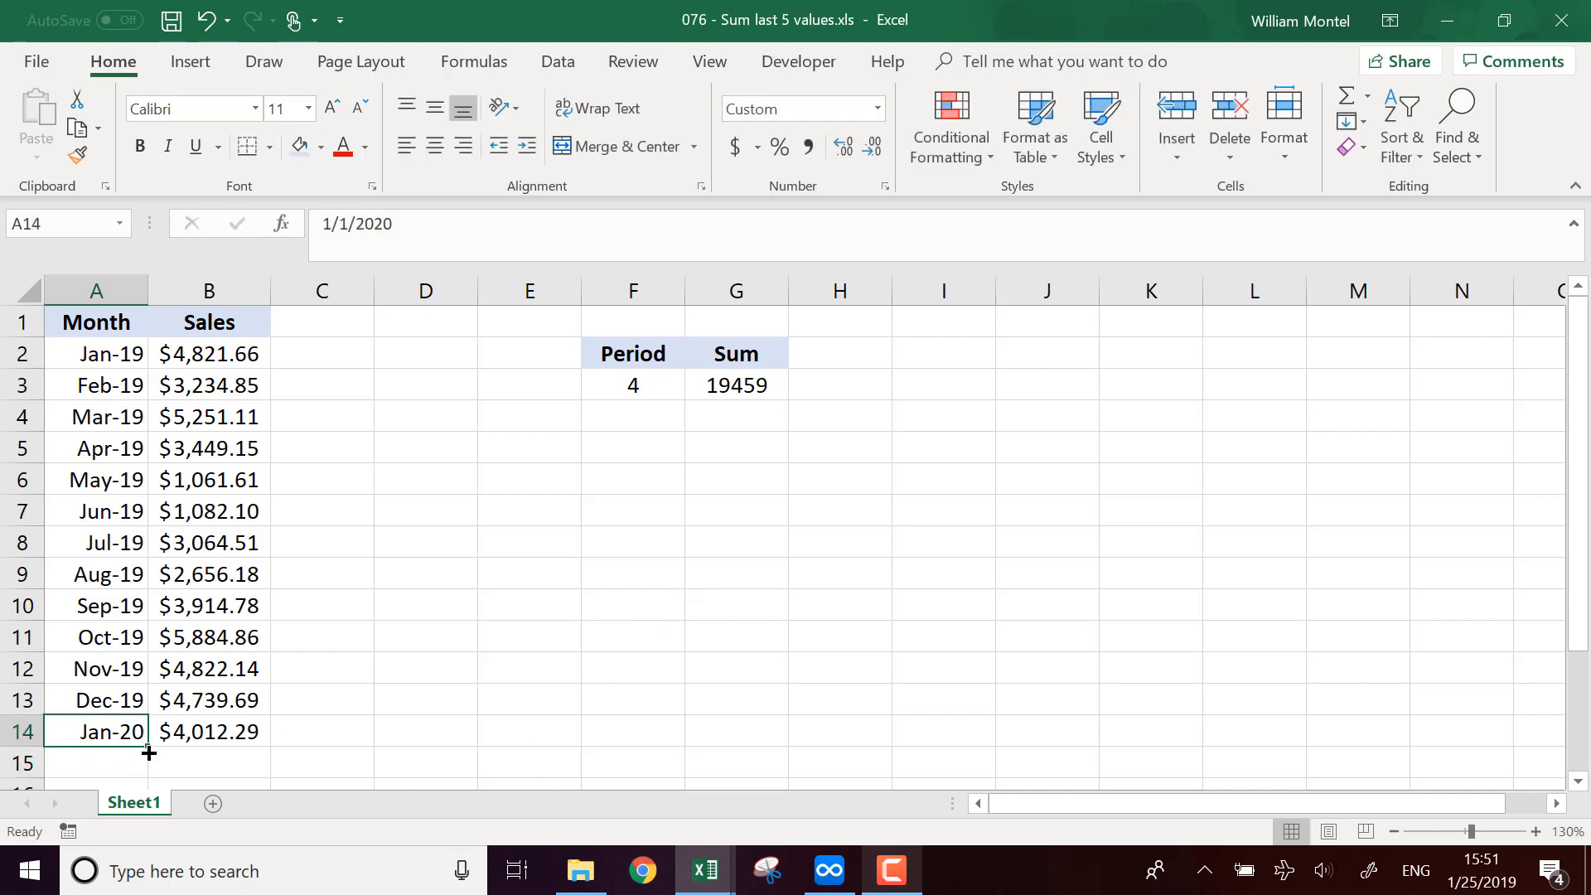
{"action": "left_click_drag", "start_coordinate": [149, 752], "coordinate": [167, 762]}
{"action": "left_click", "coordinate": [265, 762]}
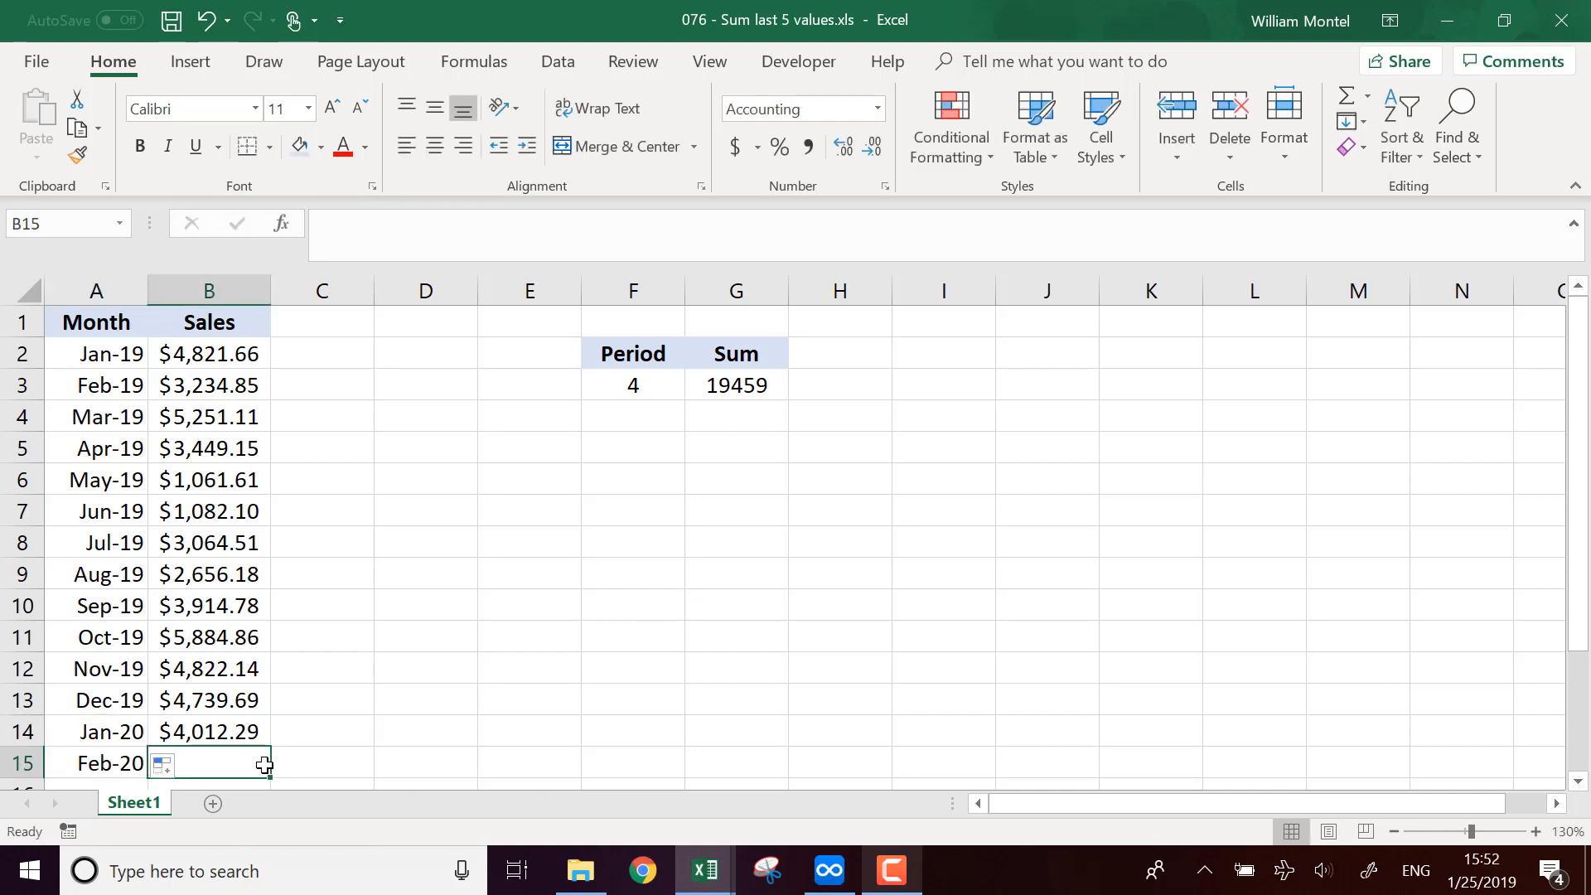
{"action": "type", "text": "5000"}
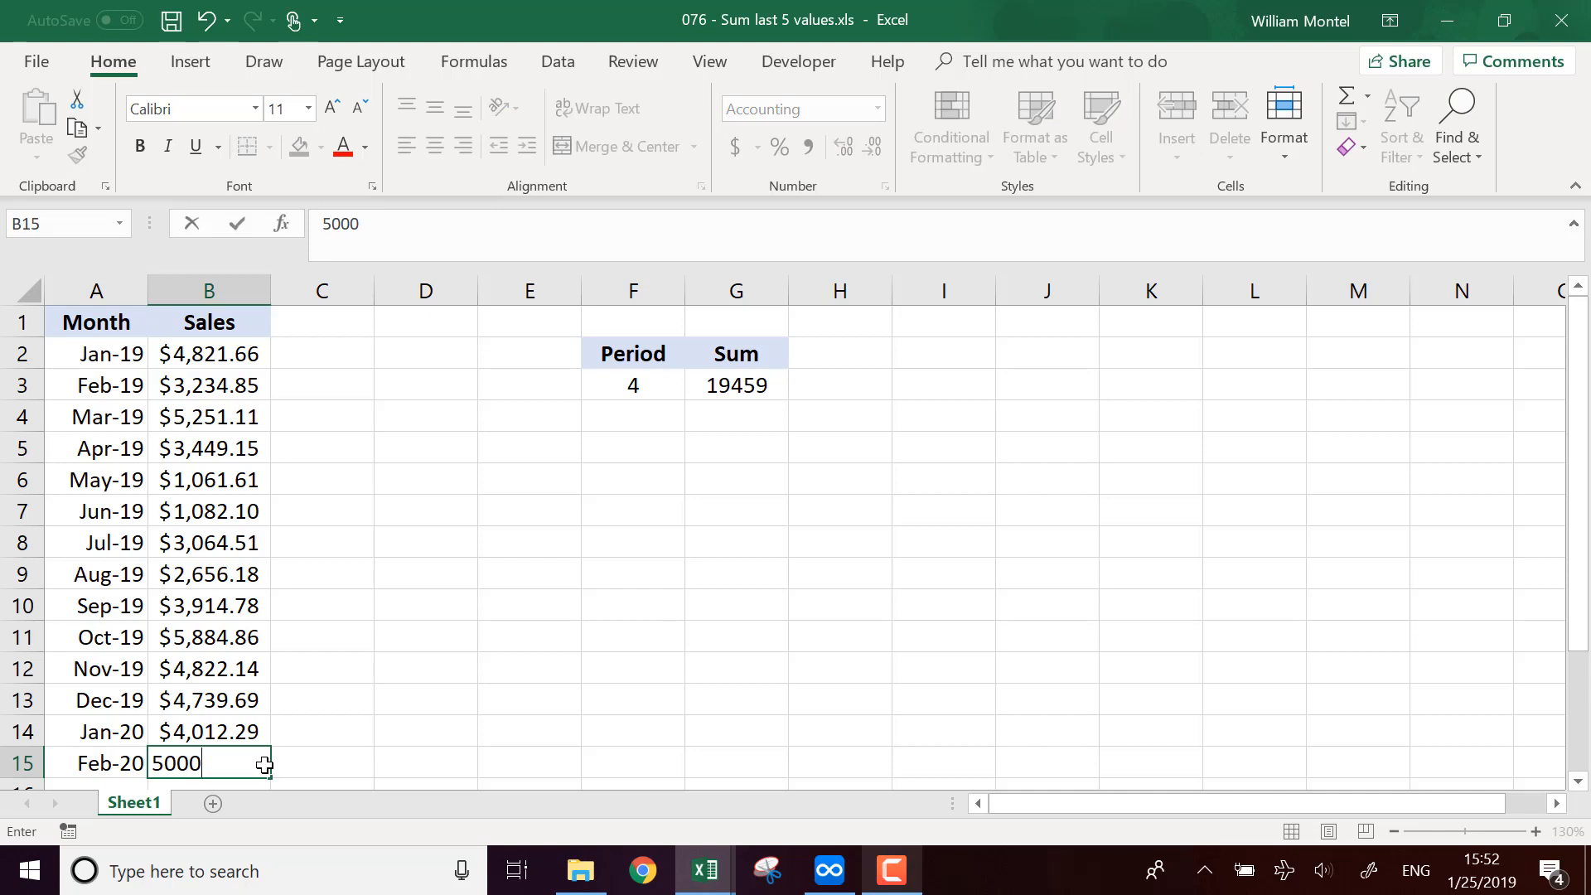
{"action": "key", "text": "Return"}
Step: Select the last four sales values, including the new Feb-20 entry, to compare their total with the sum in G3
{"action": "scroll", "coordinate": [452, 678], "scroll_direction": "down", "scroll_amount": 1}
{"action": "scroll", "coordinate": [657, 561], "scroll_direction": "up", "scroll_amount": 1}
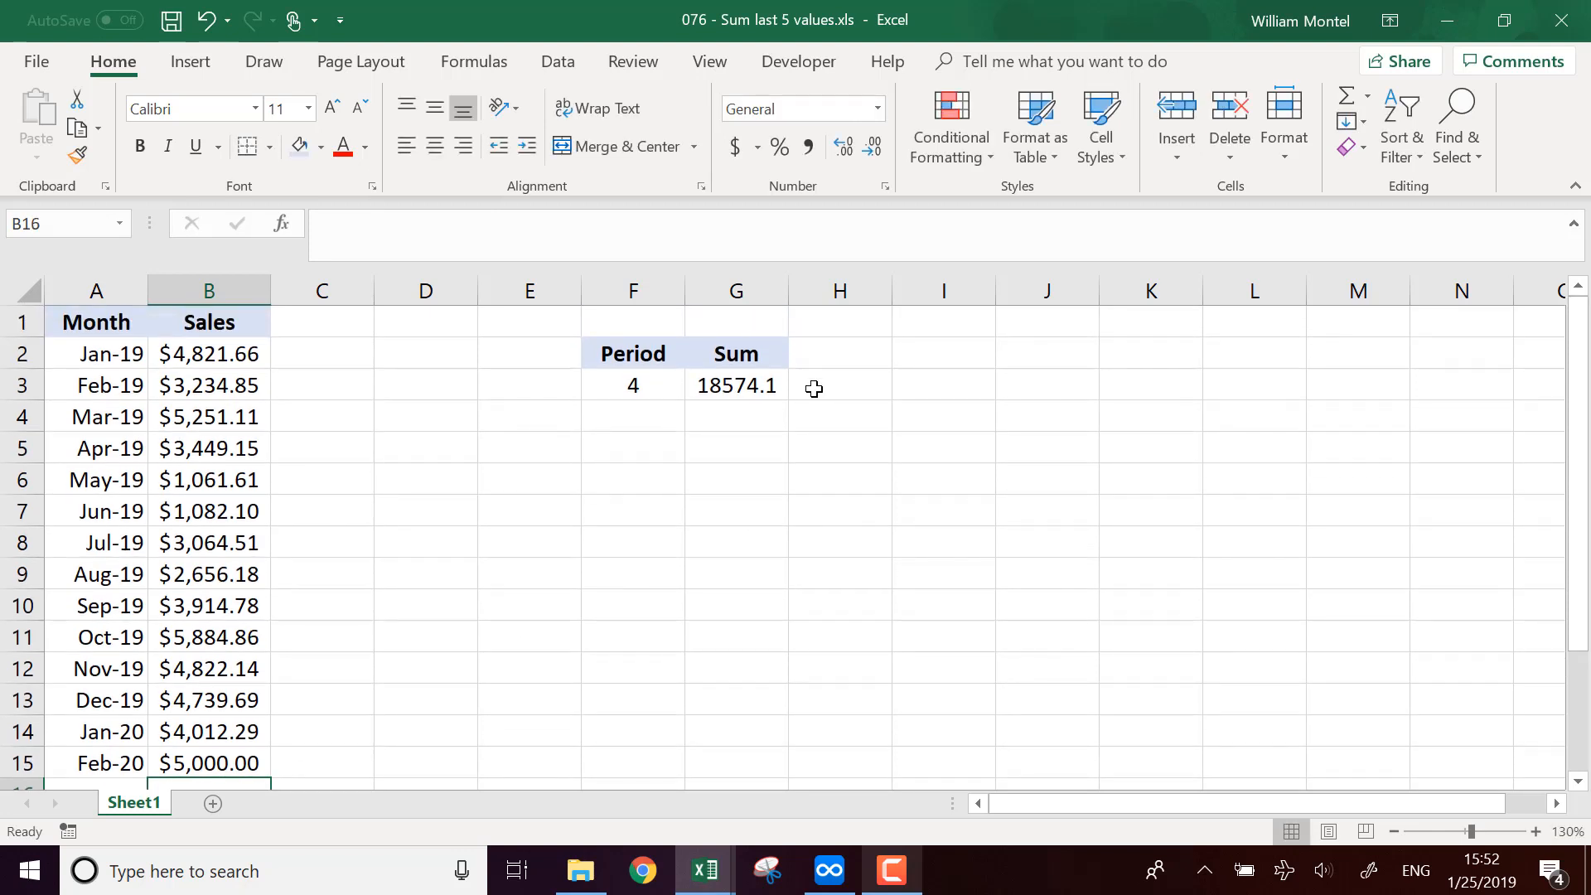
{"action": "left_click", "coordinate": [739, 387]}
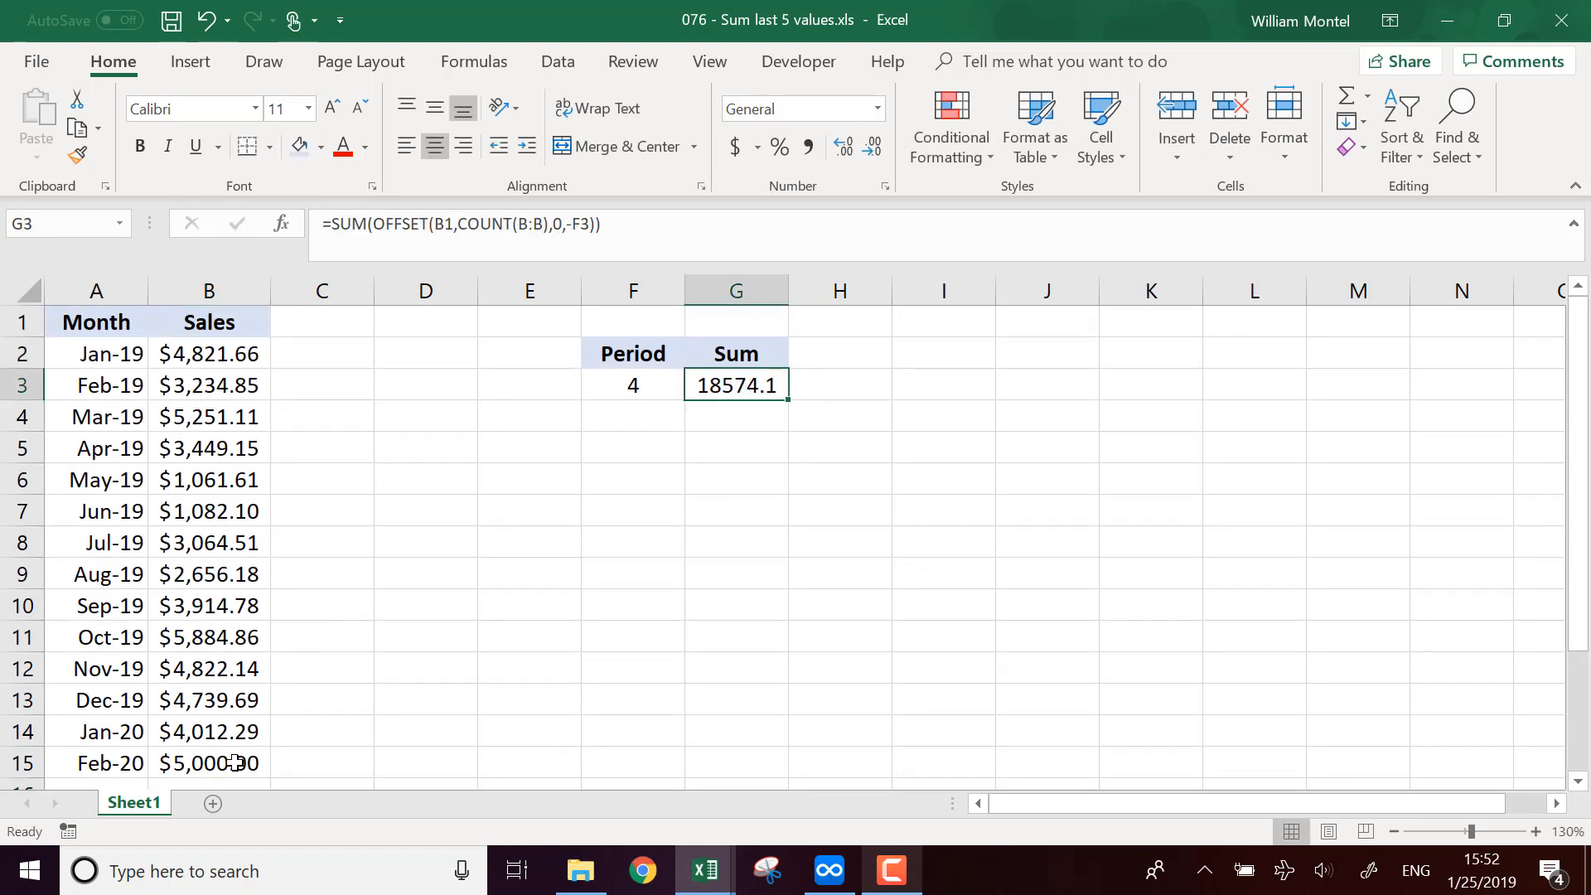
{"action": "left_click_drag", "start_coordinate": [241, 760], "coordinate": [223, 658]}
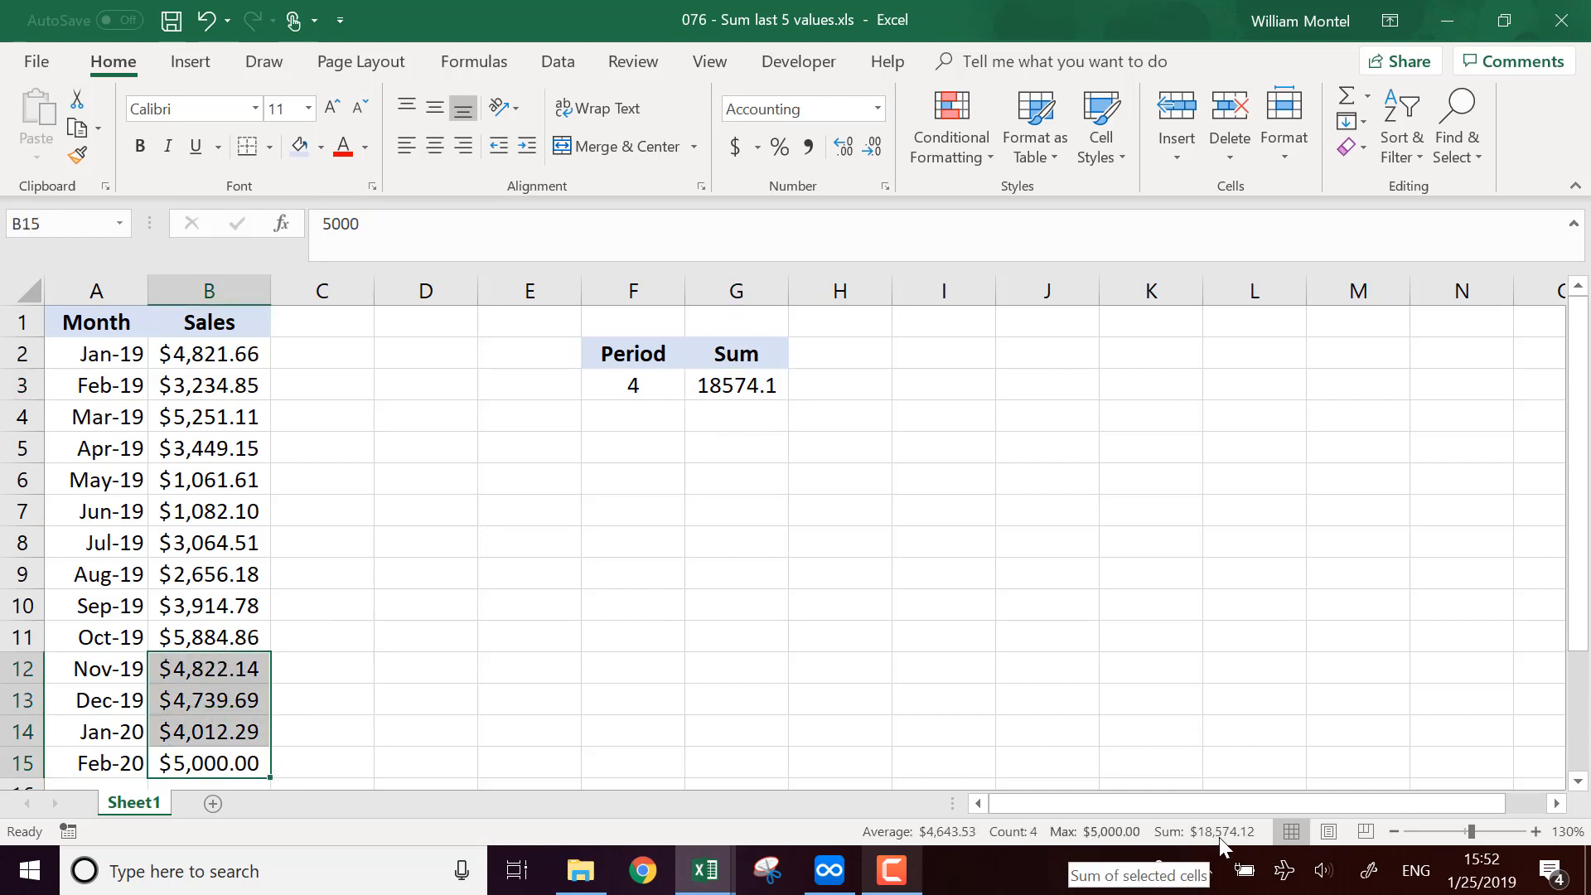
Step: Format the sum in G3 as Accounting with no decimal places
{"action": "left_click", "coordinate": [721, 390]}
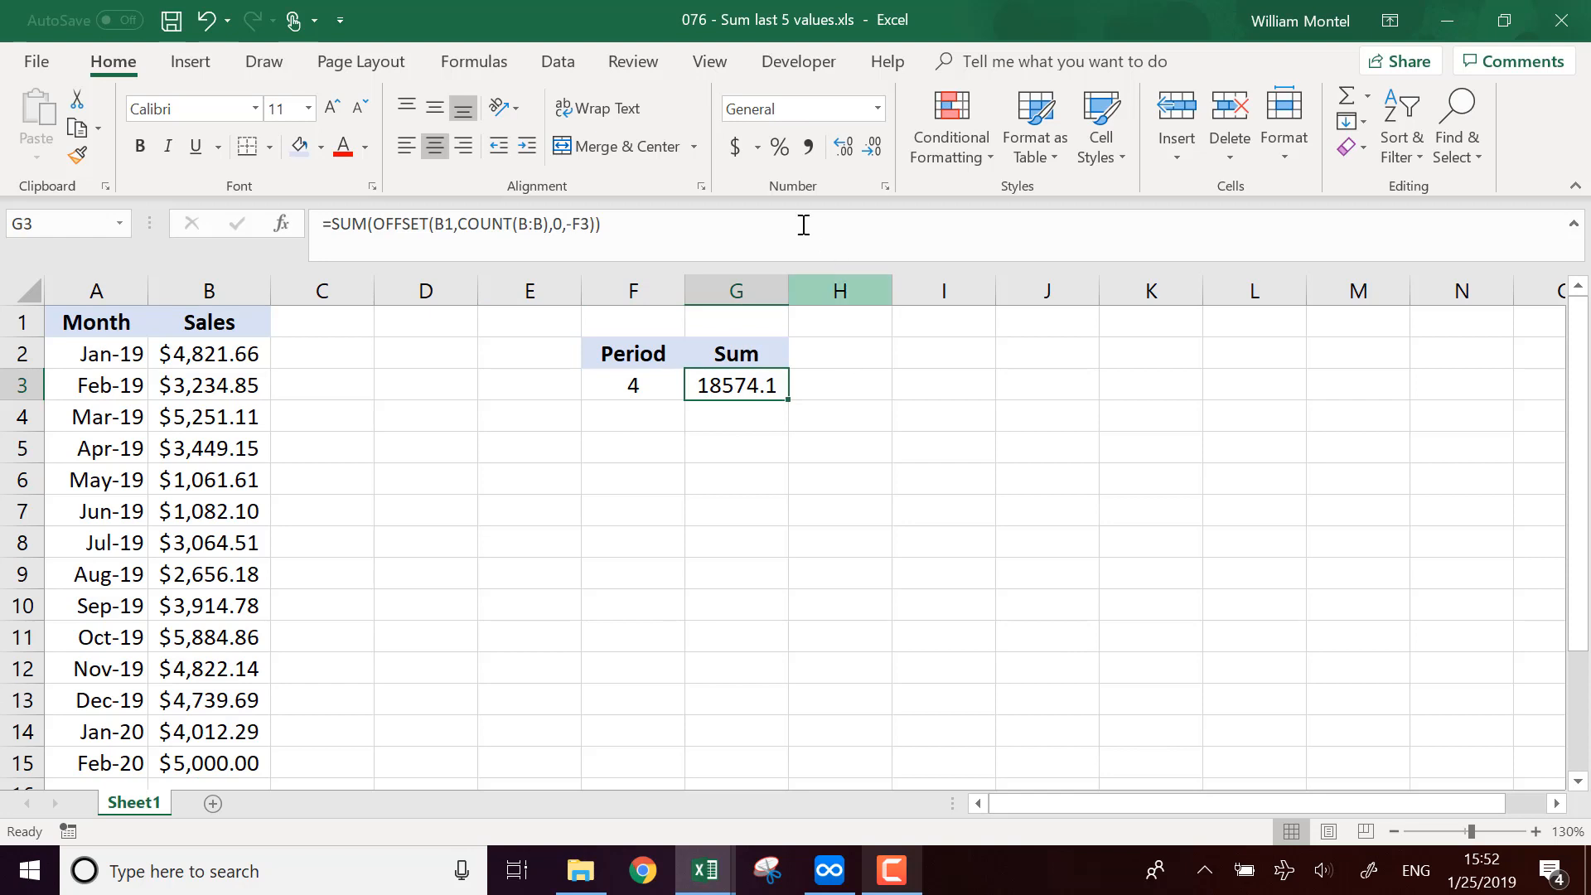
{"action": "left_click", "coordinate": [735, 147]}
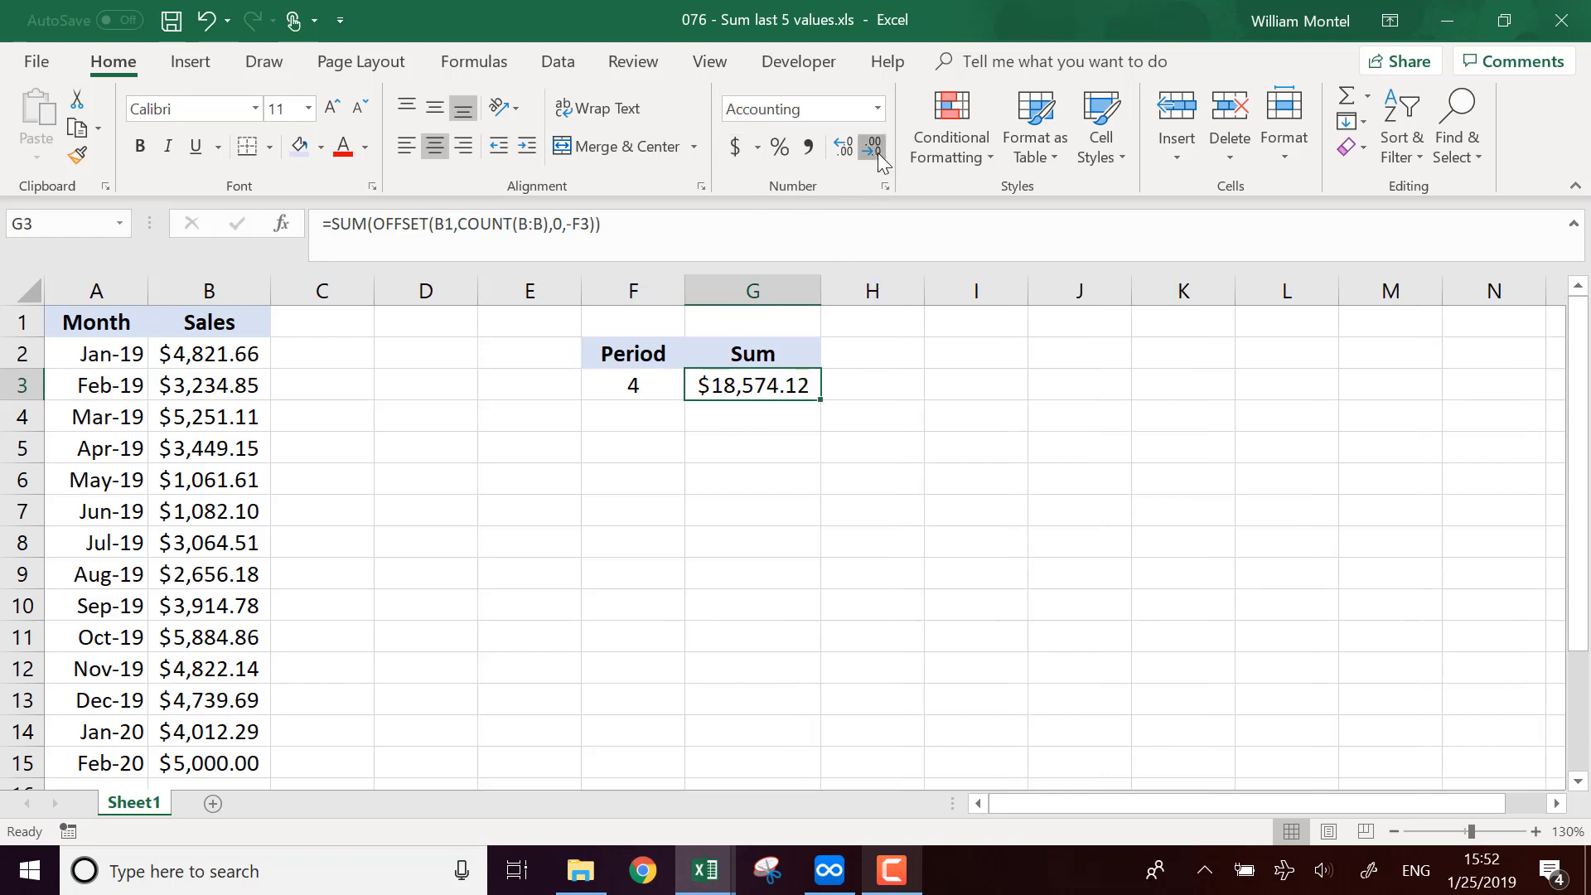
{"action": "double_click", "coordinate": [877, 152]}
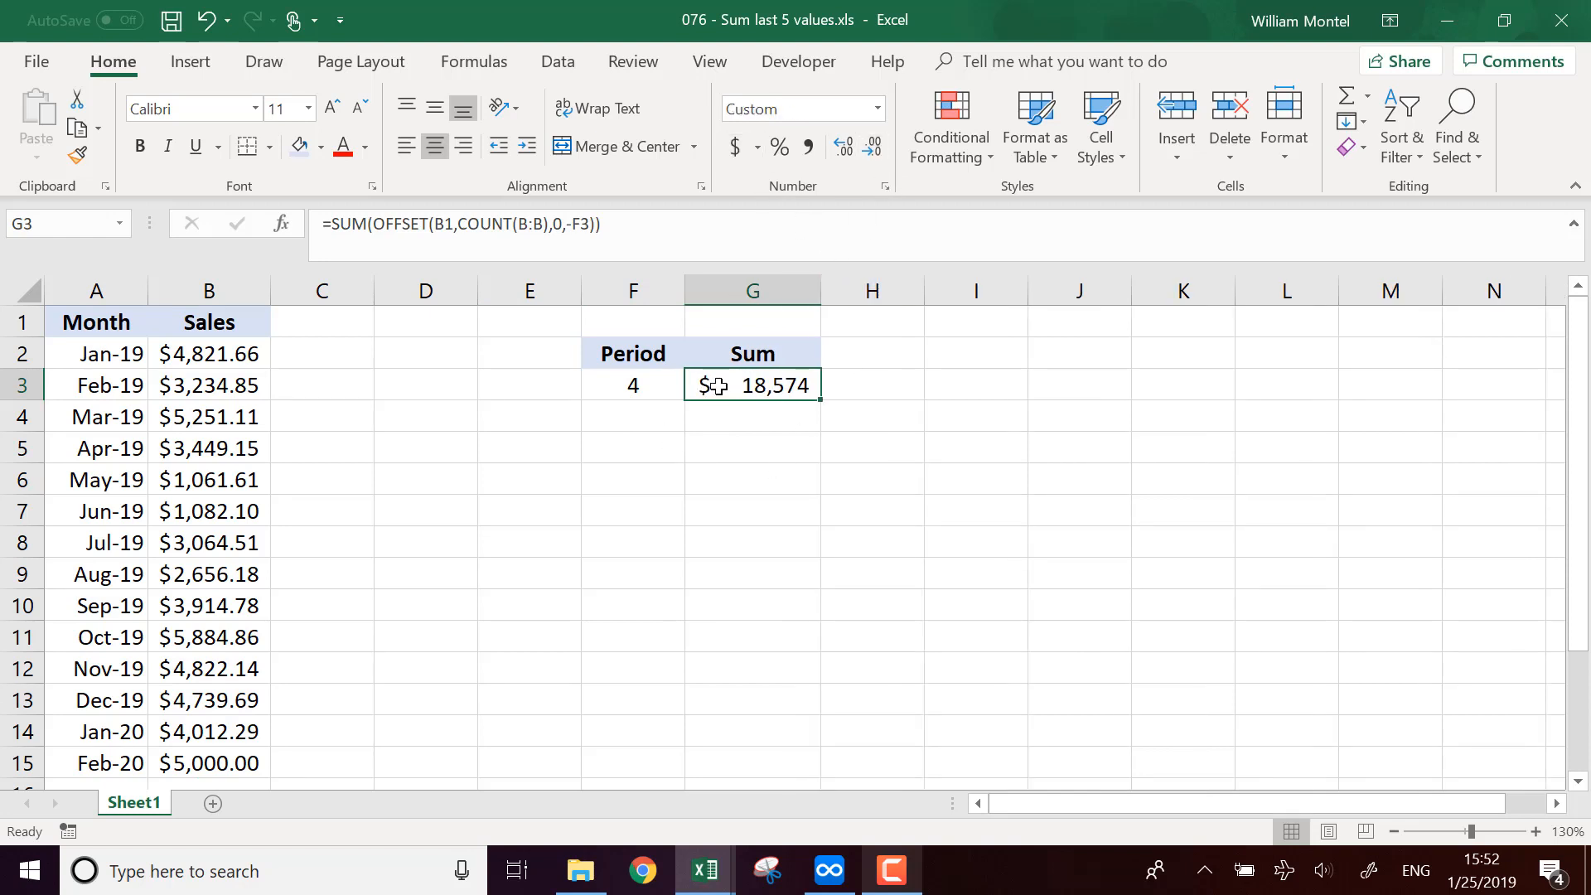
Step: Open the G3 formula for editing and examine each argument of the OFFSET function, leaving it unchanged
{"action": "left_click", "coordinate": [381, 225]}
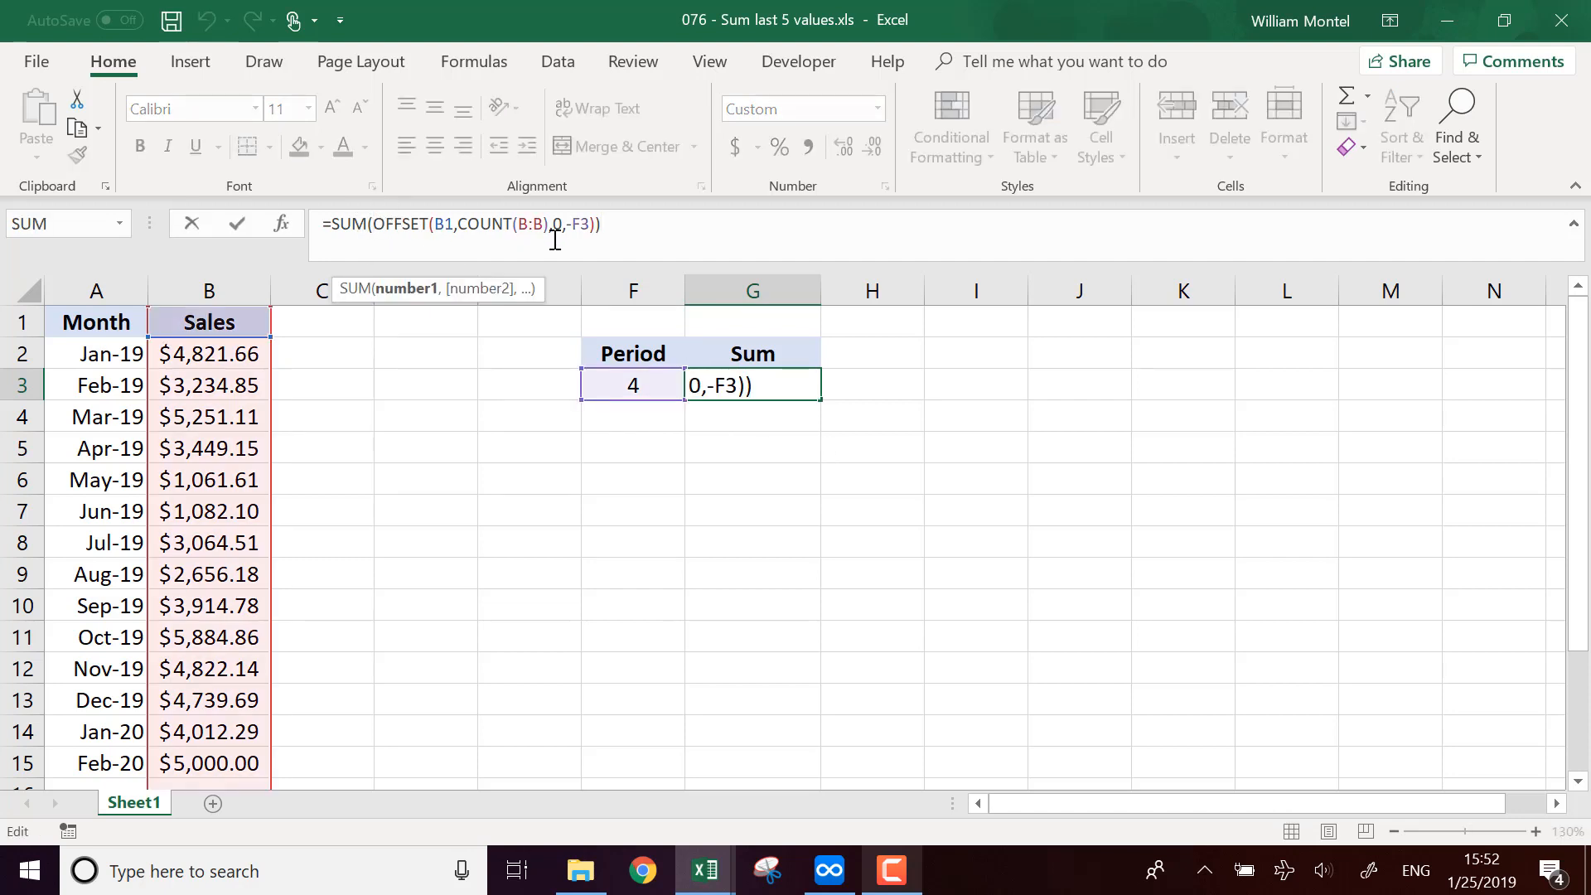
{"action": "left_click_drag", "start_coordinate": [596, 222], "coordinate": [375, 222]}
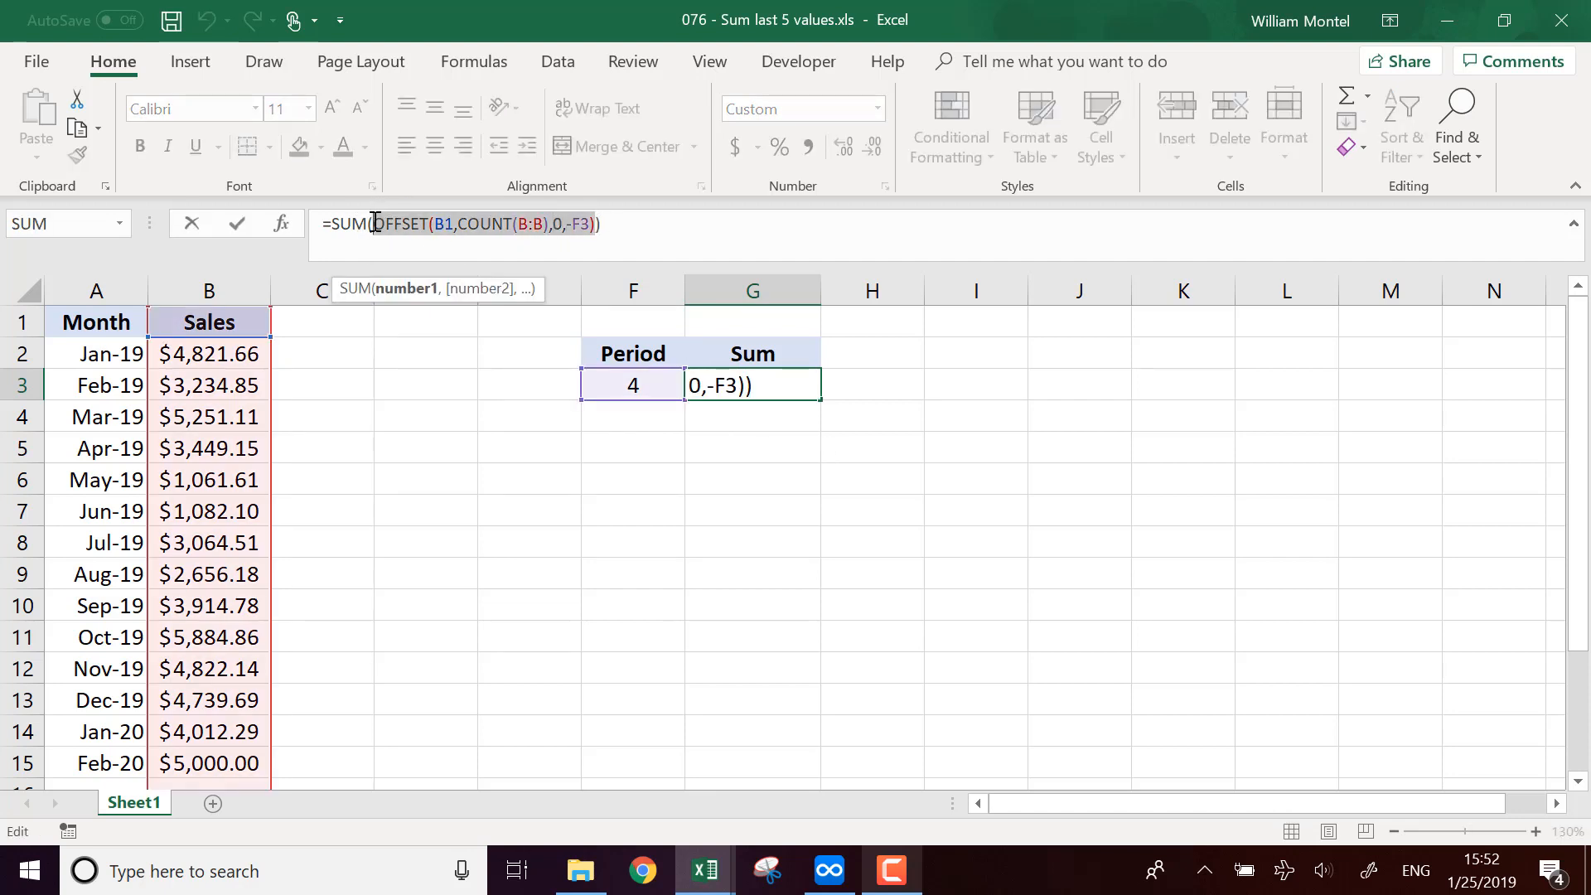
{"action": "left_click", "coordinate": [434, 224]}
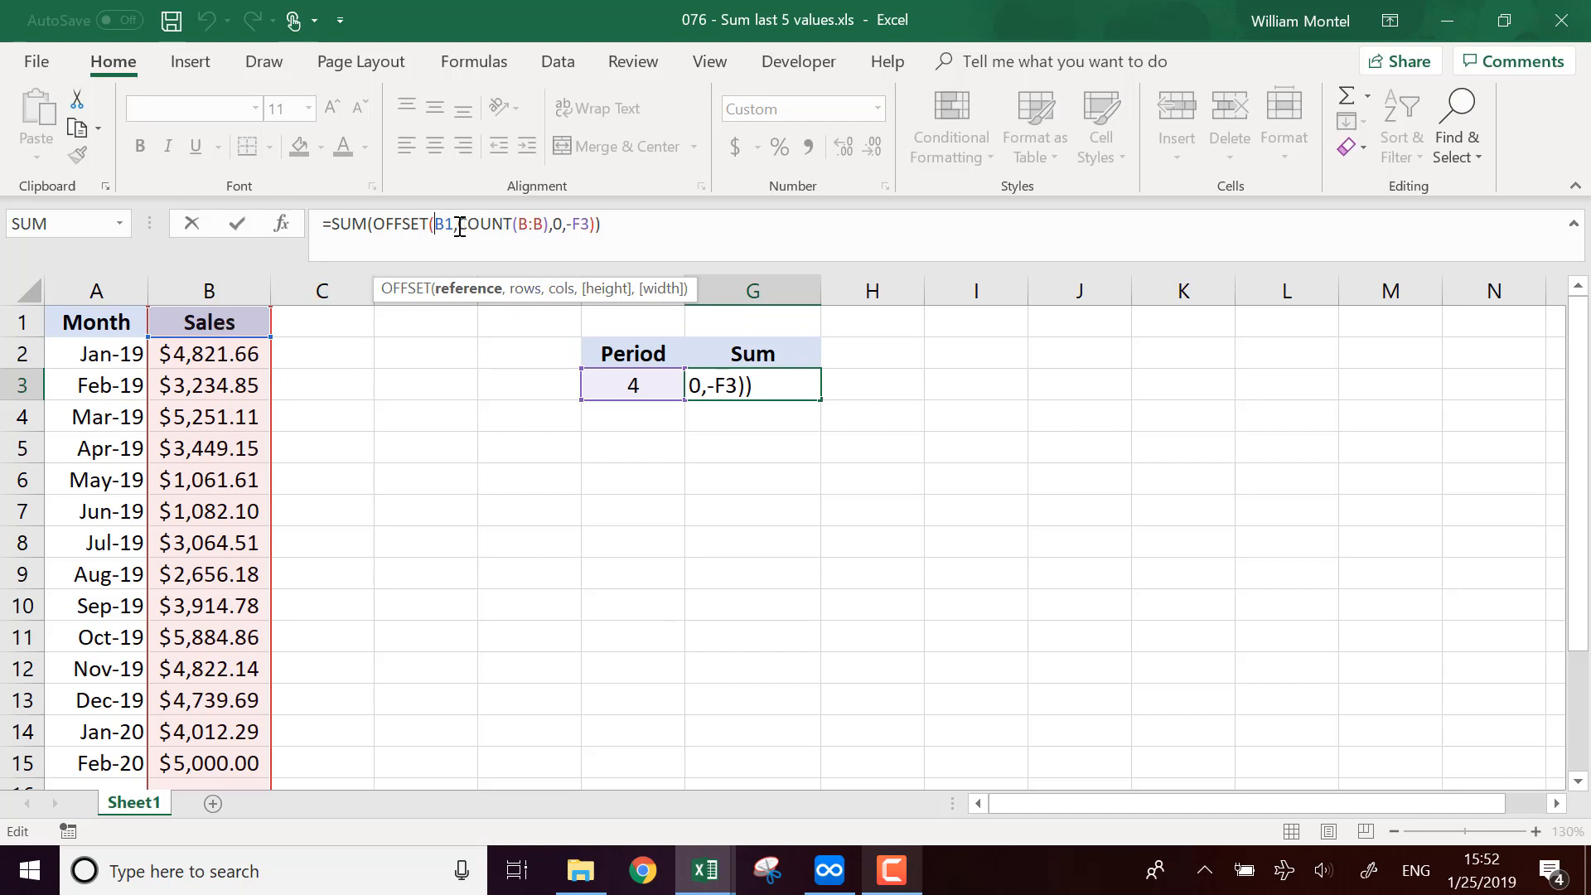
{"action": "left_click_drag", "start_coordinate": [458, 224], "coordinate": [546, 224]}
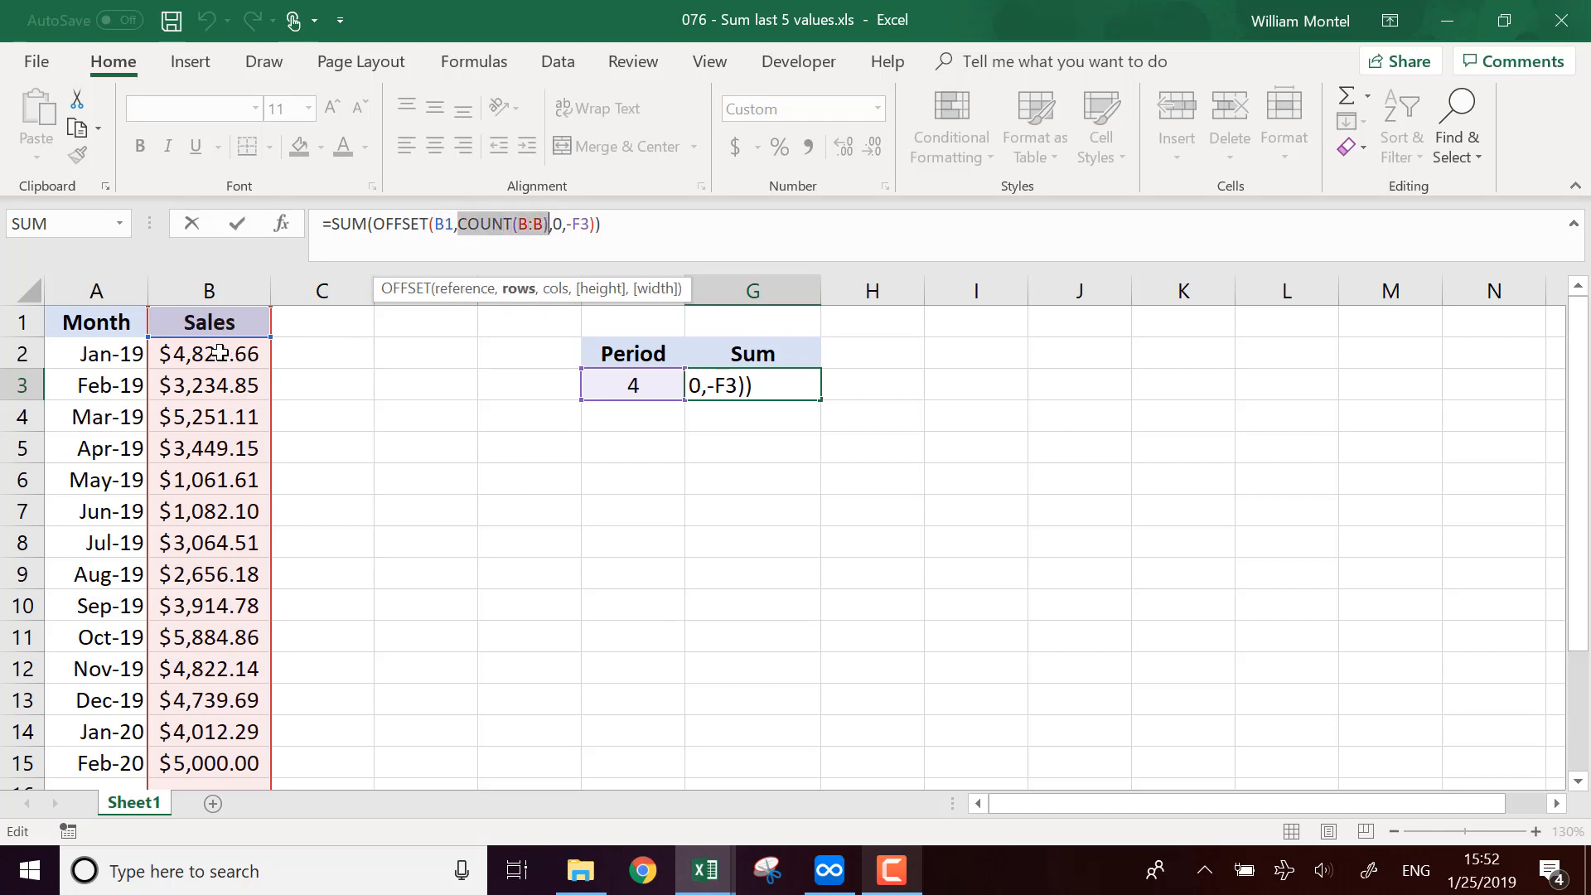
{"action": "scroll", "coordinate": [239, 621], "scroll_direction": "down", "scroll_amount": 1}
{"action": "scroll", "coordinate": [302, 398], "scroll_direction": "up", "scroll_amount": 1}
{"action": "scroll", "coordinate": [280, 370], "scroll_direction": "up", "scroll_amount": 2}
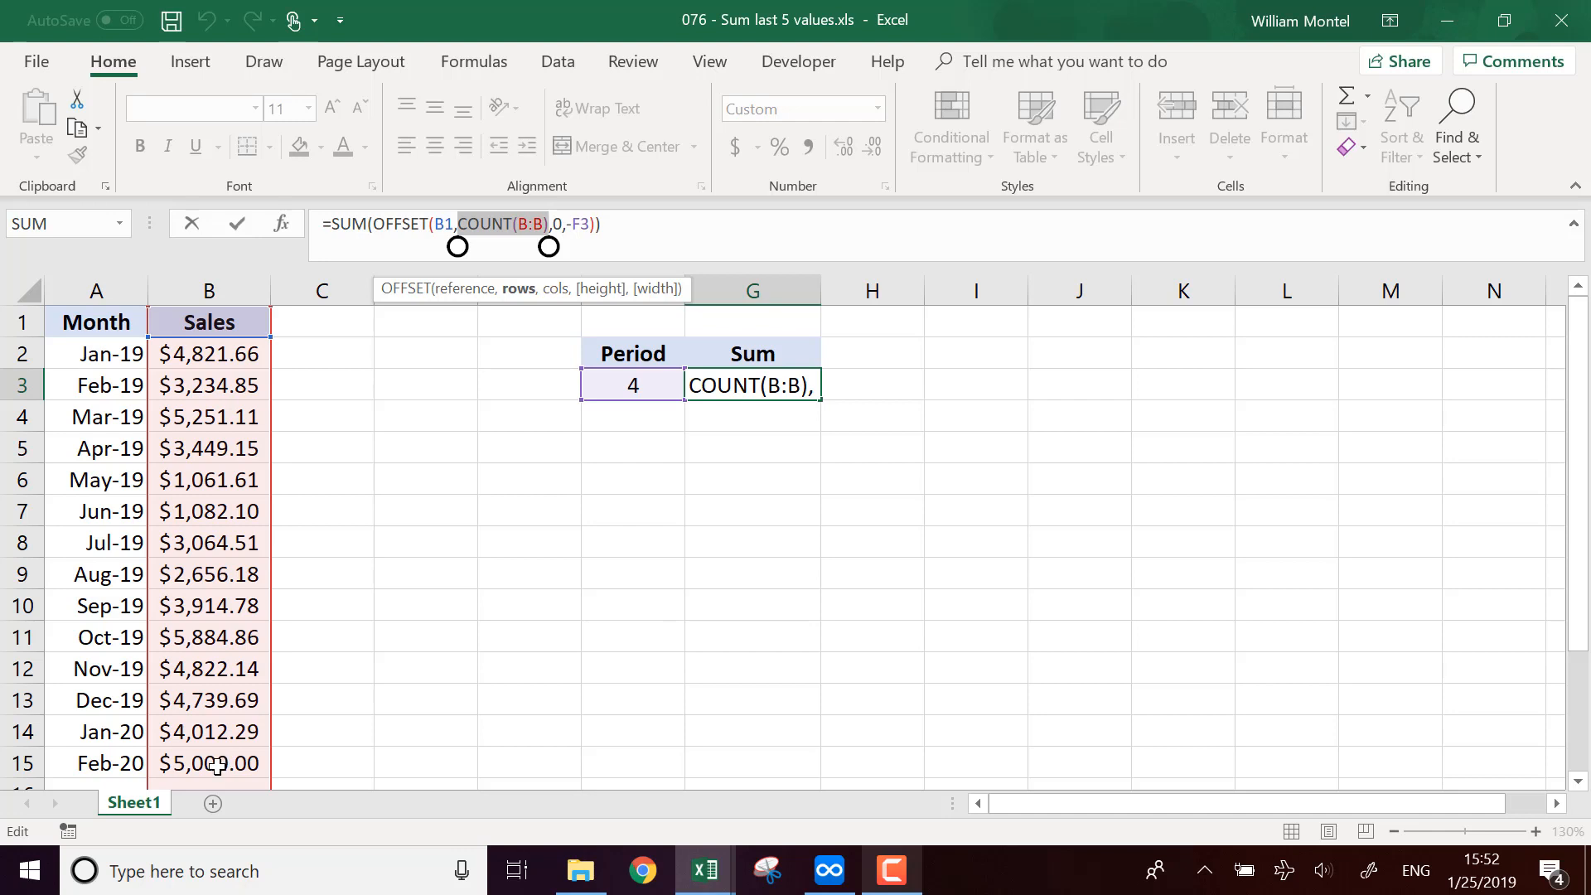
{"action": "left_click", "coordinate": [560, 222]}
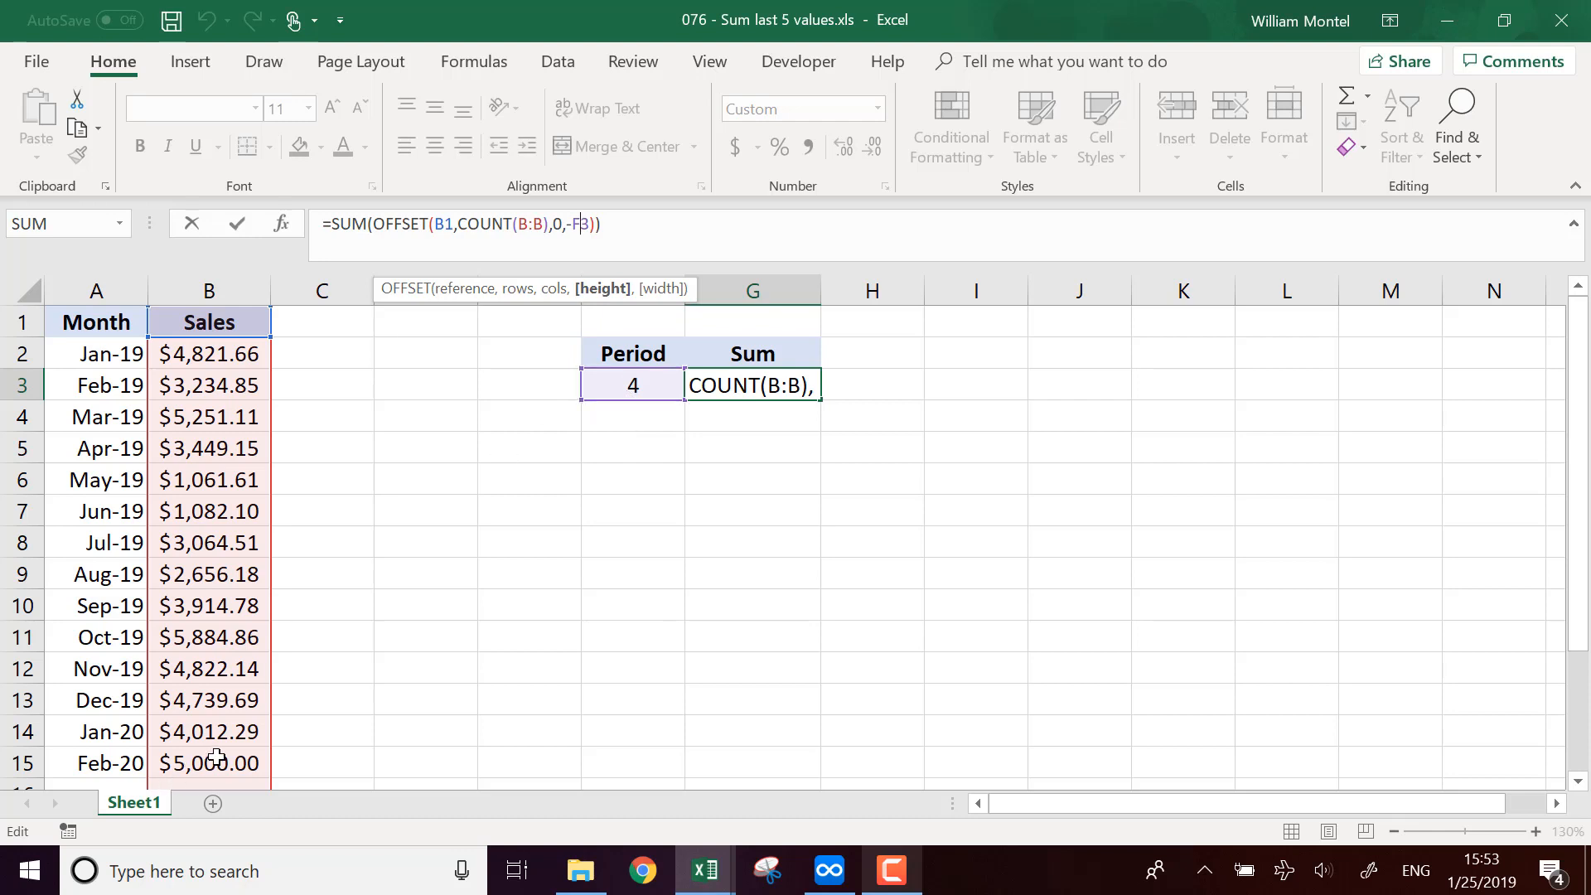
{"action": "scroll", "coordinate": [217, 755], "scroll_direction": "down", "scroll_amount": 1}
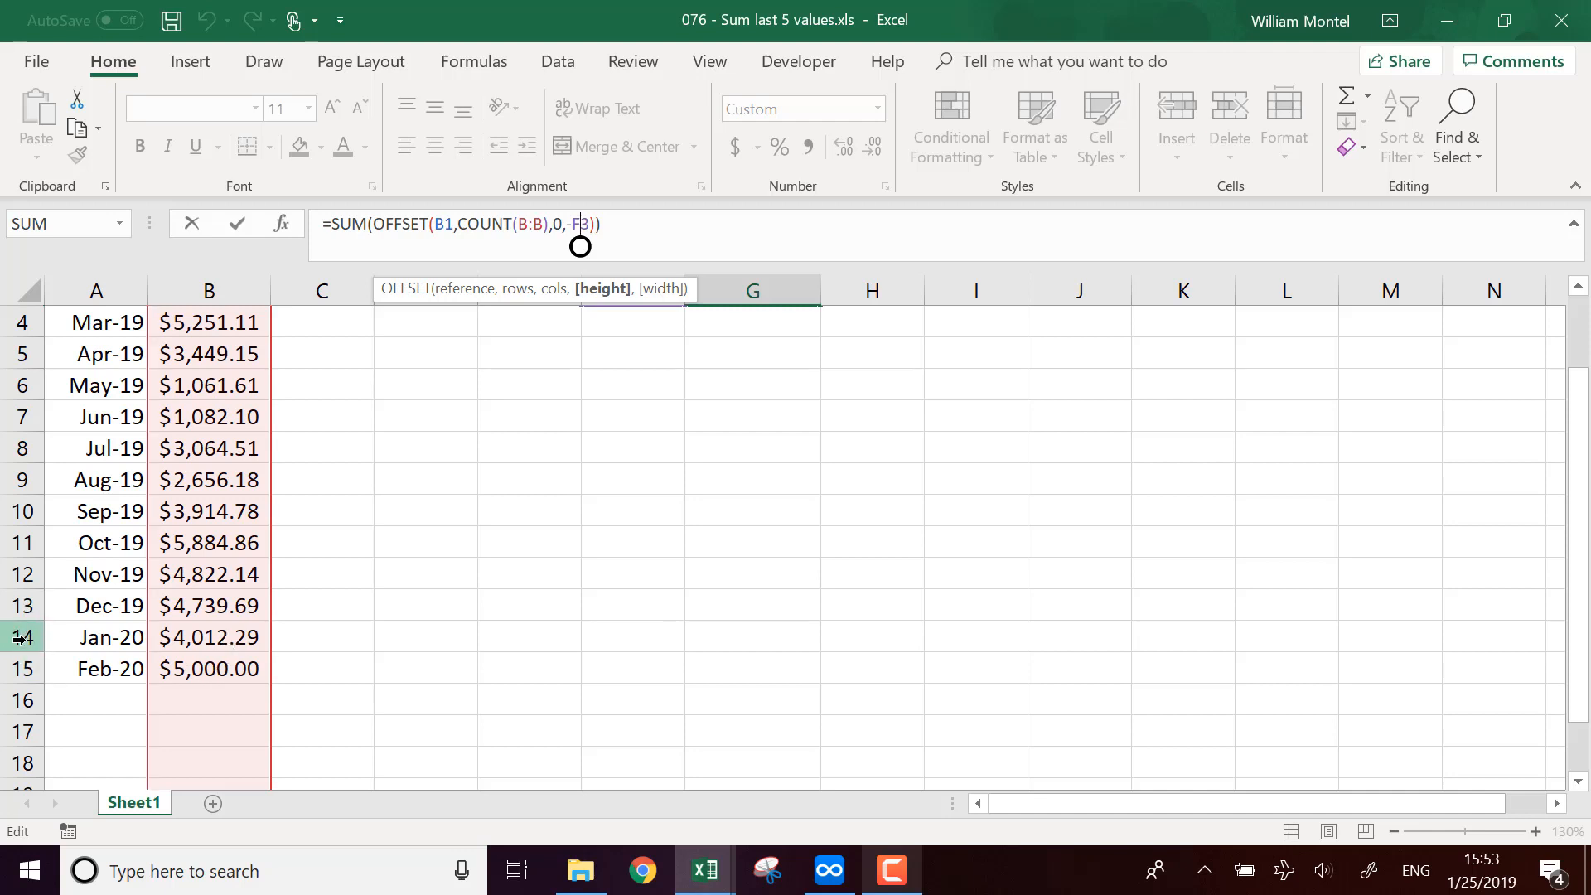
{"action": "scroll", "coordinate": [221, 652], "scroll_direction": "up", "scroll_amount": 1}
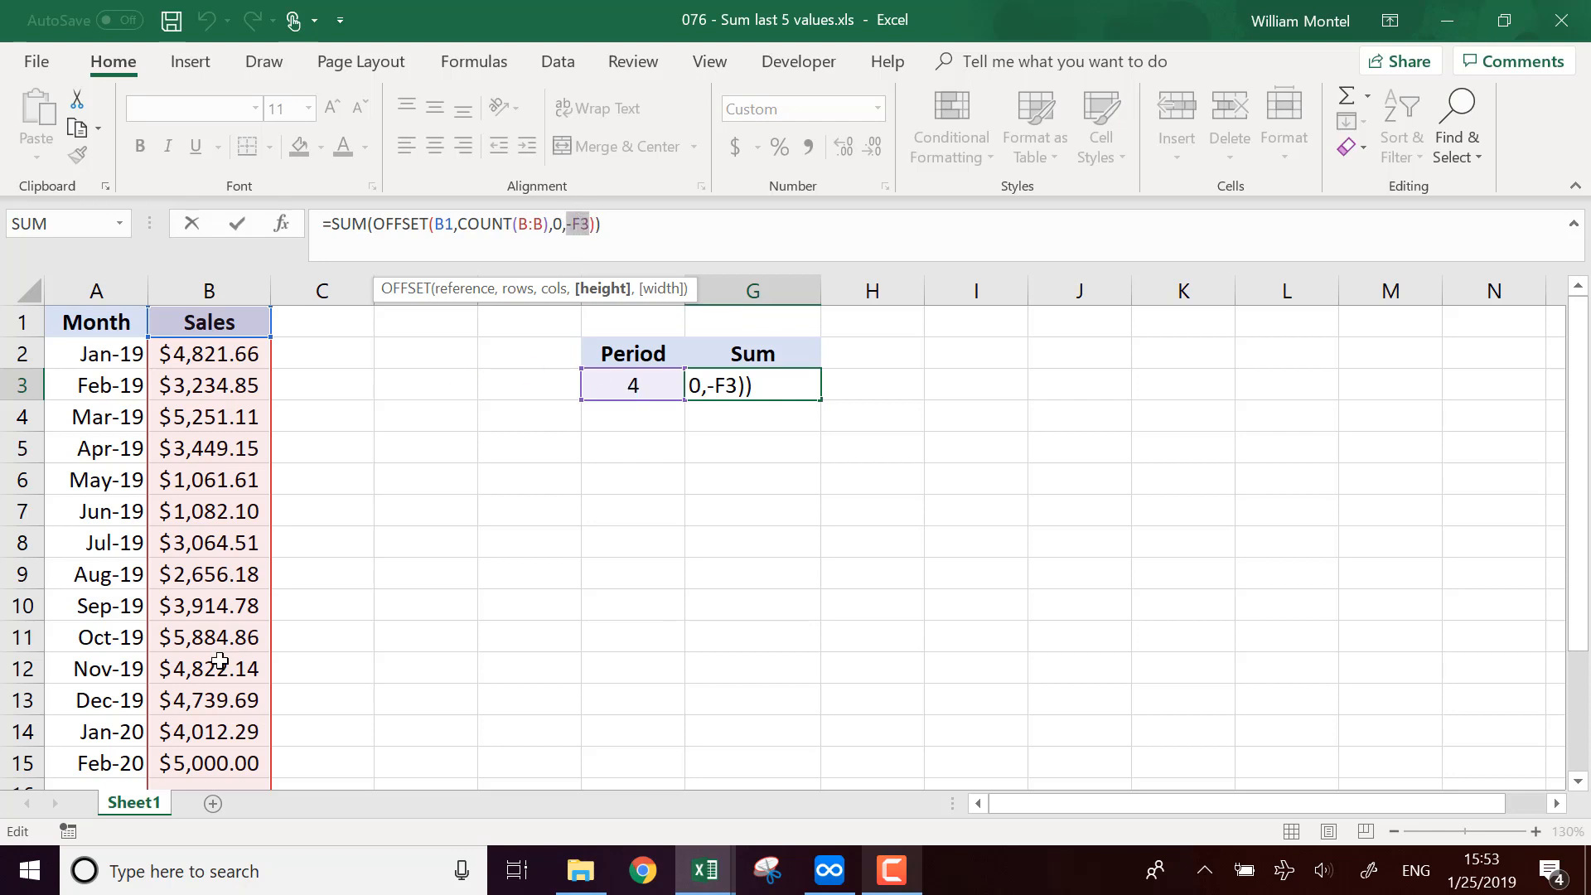
{"action": "scroll", "coordinate": [243, 604], "scroll_direction": "down", "scroll_amount": 2}
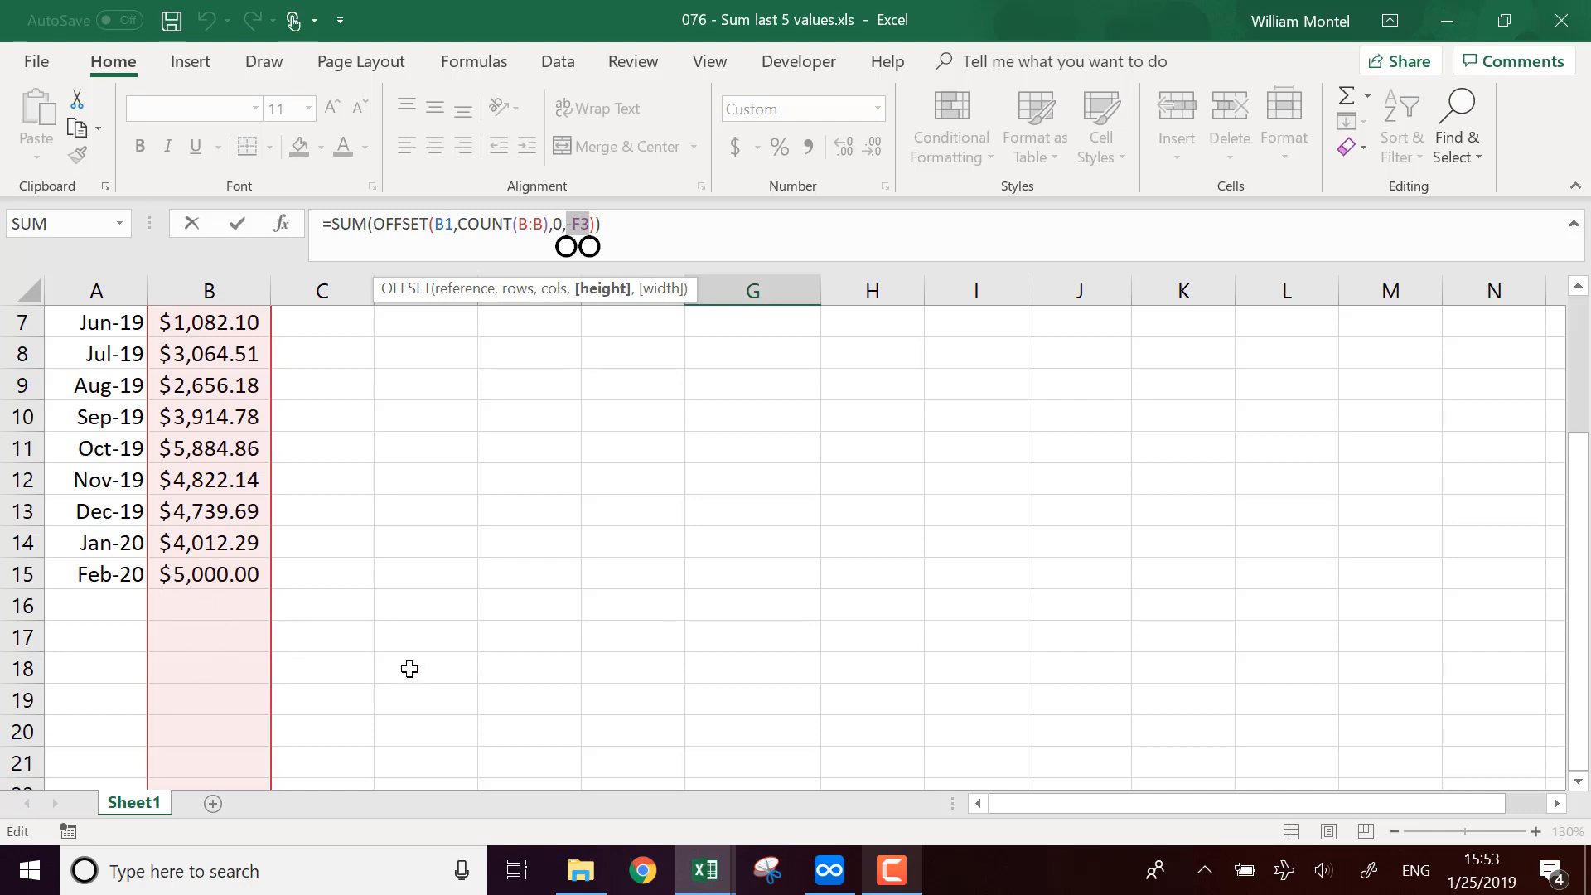
{"action": "scroll", "coordinate": [408, 668], "scroll_direction": "up", "scroll_amount": 2}
{"action": "left_click", "coordinate": [680, 222]}
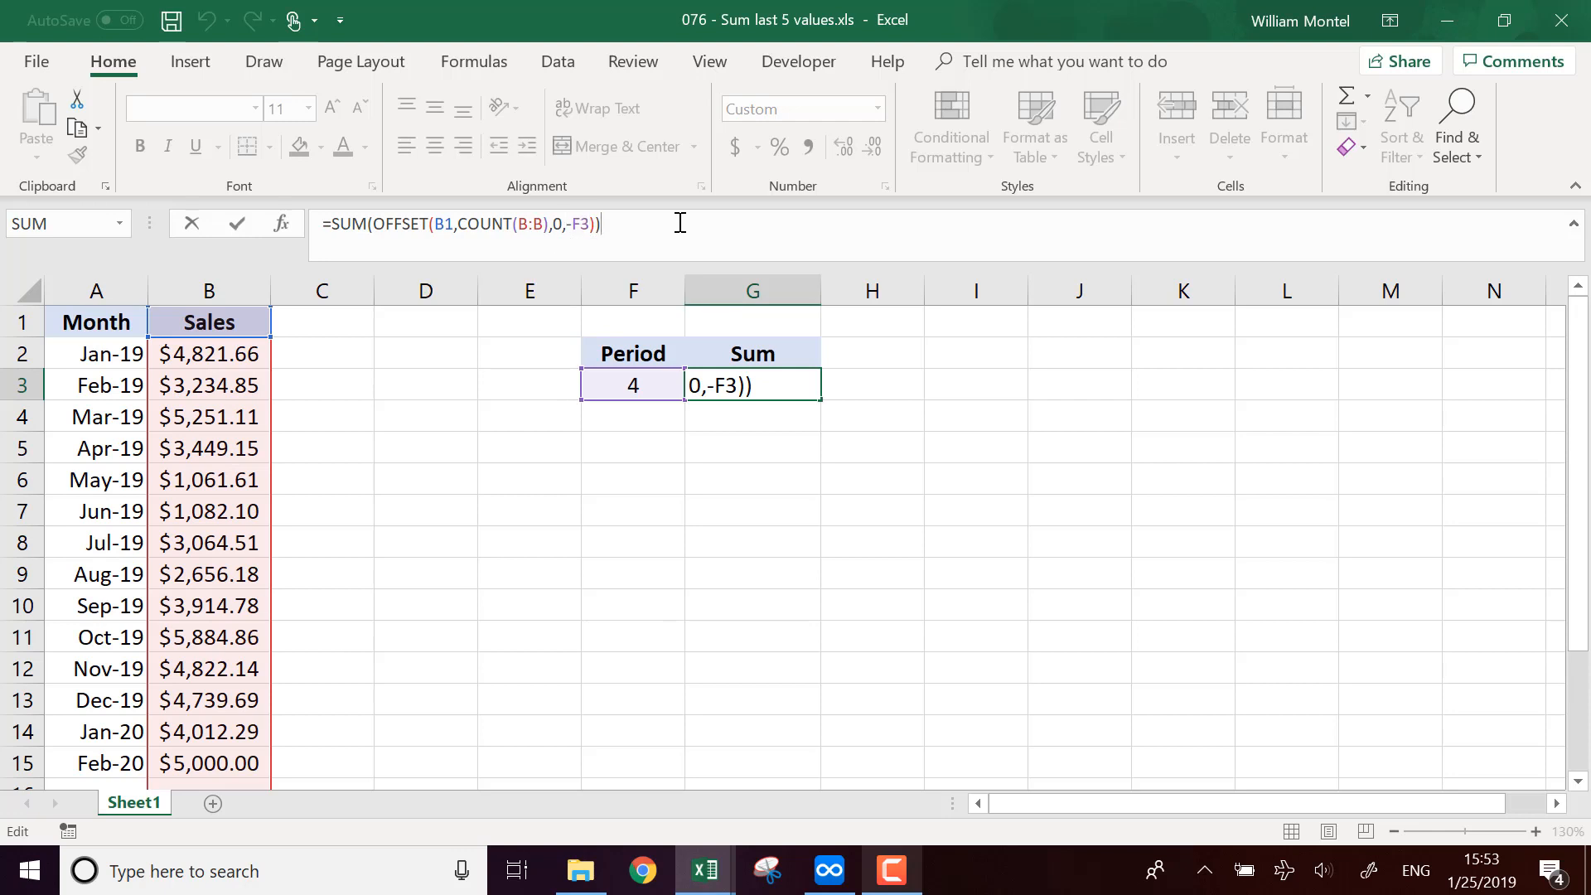
{"action": "key", "text": "Return"}
{"action": "left_click", "coordinate": [860, 602]}
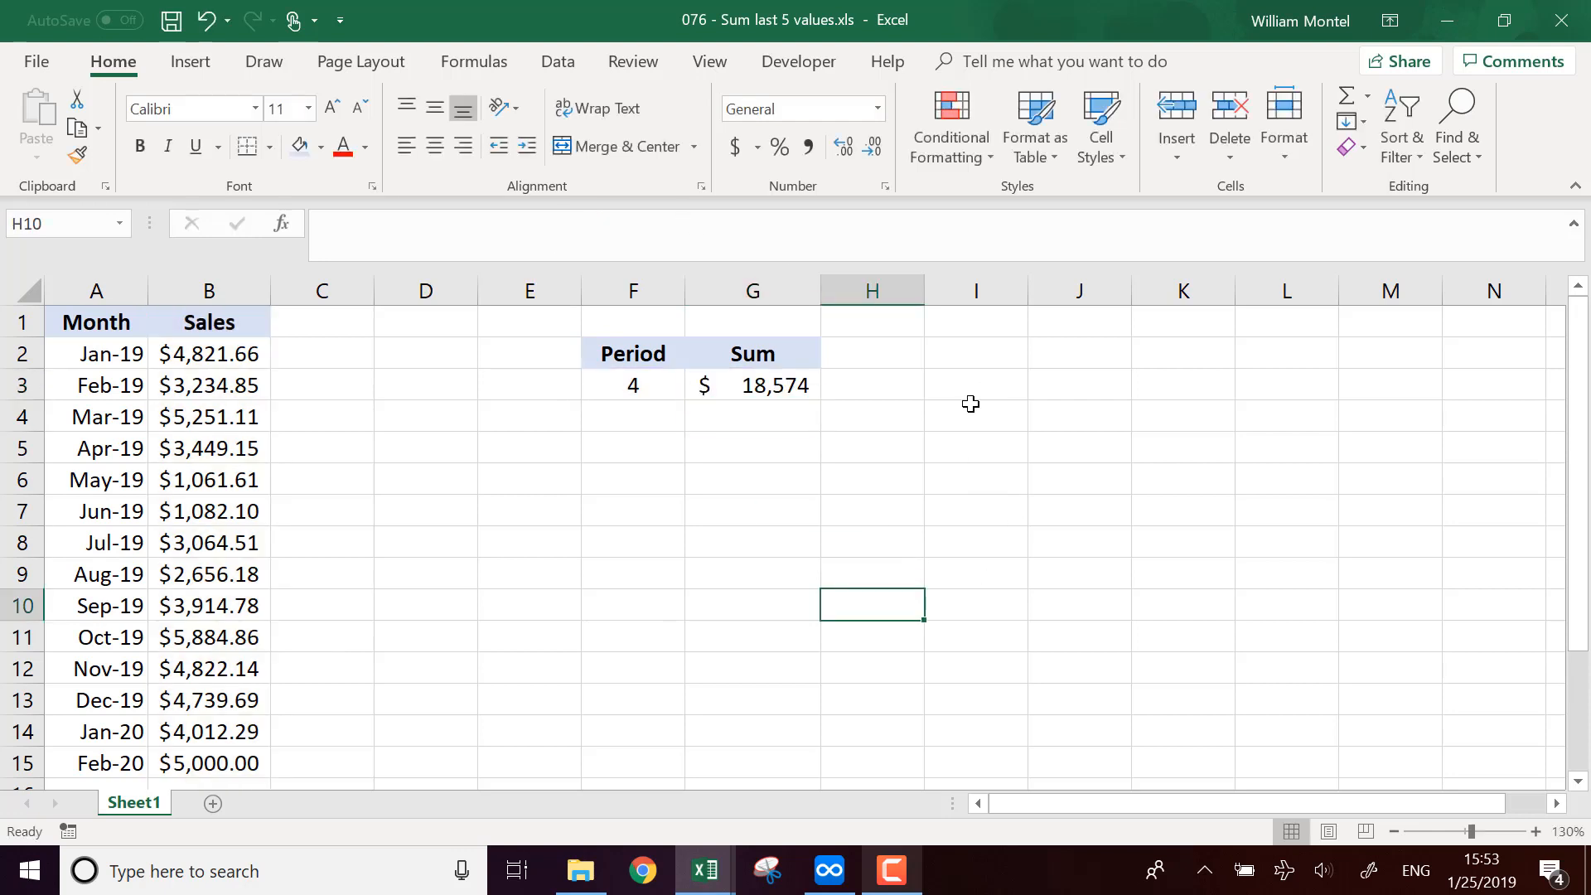